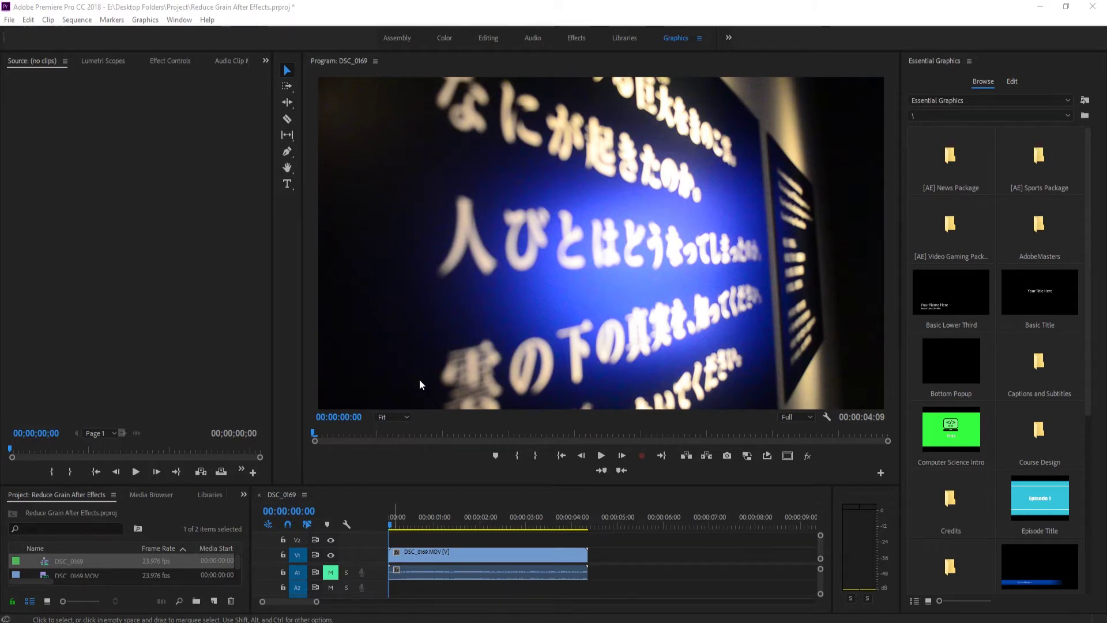
- Maximize Premiere's program view, scrub slightly in, then play and stop the grainy DSC_0169 clip
{"action": "left_click", "coordinate": [410, 334]}
{"action": "key", "text": "grave"}
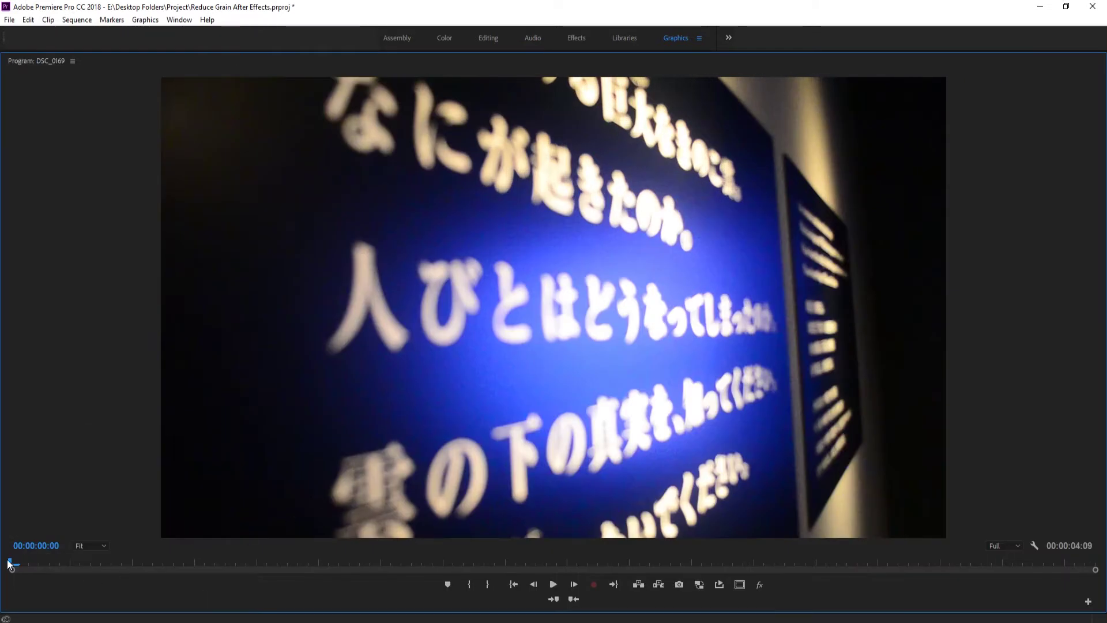
{"action": "left_click_drag", "start_coordinate": [10, 565], "coordinate": [29, 563]}
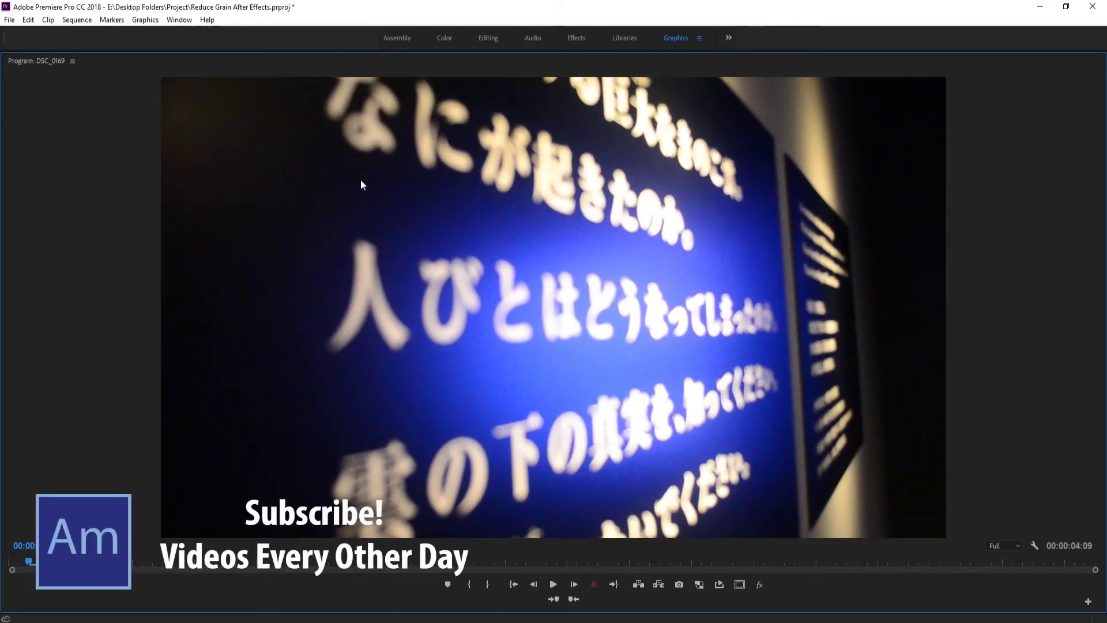
{"action": "key", "text": "space"}
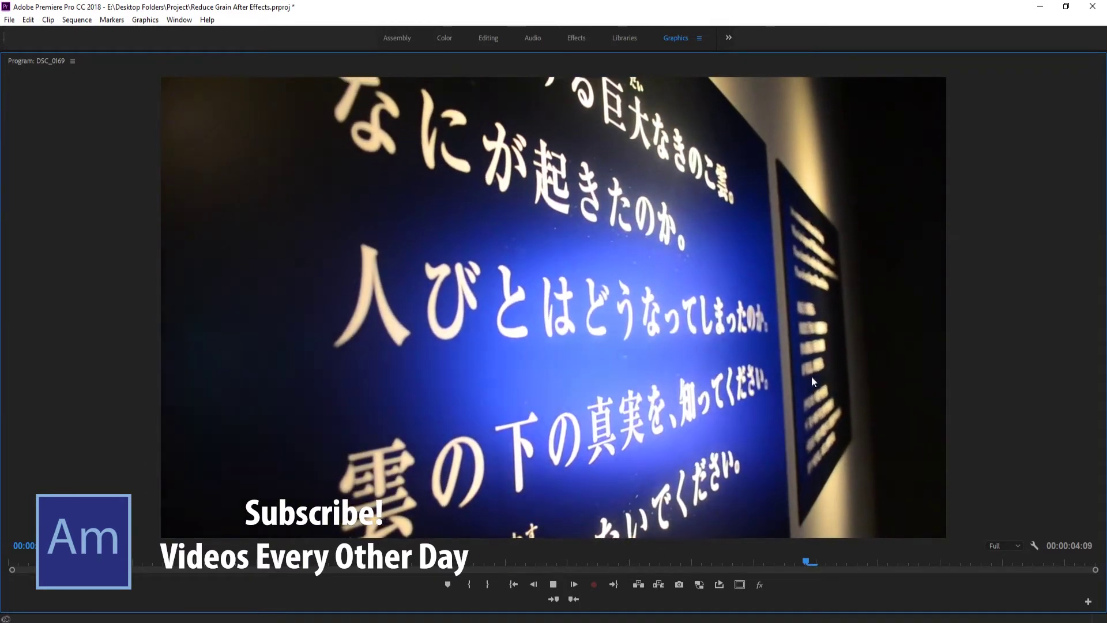
{"action": "key", "text": "space"}
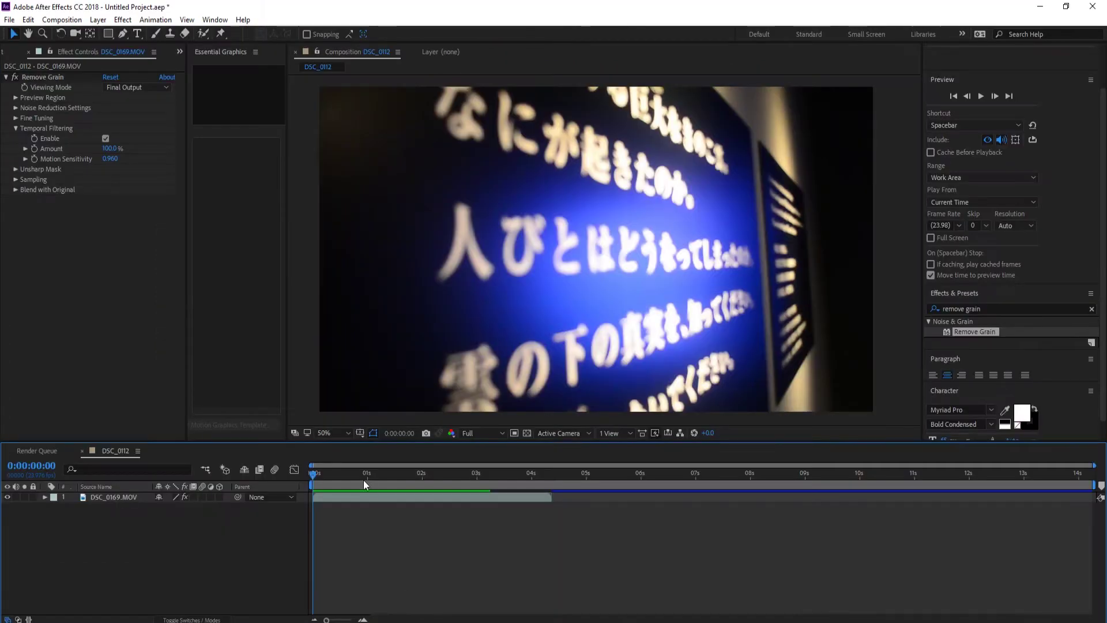
- Play and stop the DSC_0112 comp preview to inspect the Remove Grain result
{"action": "left_click", "coordinate": [982, 95]}
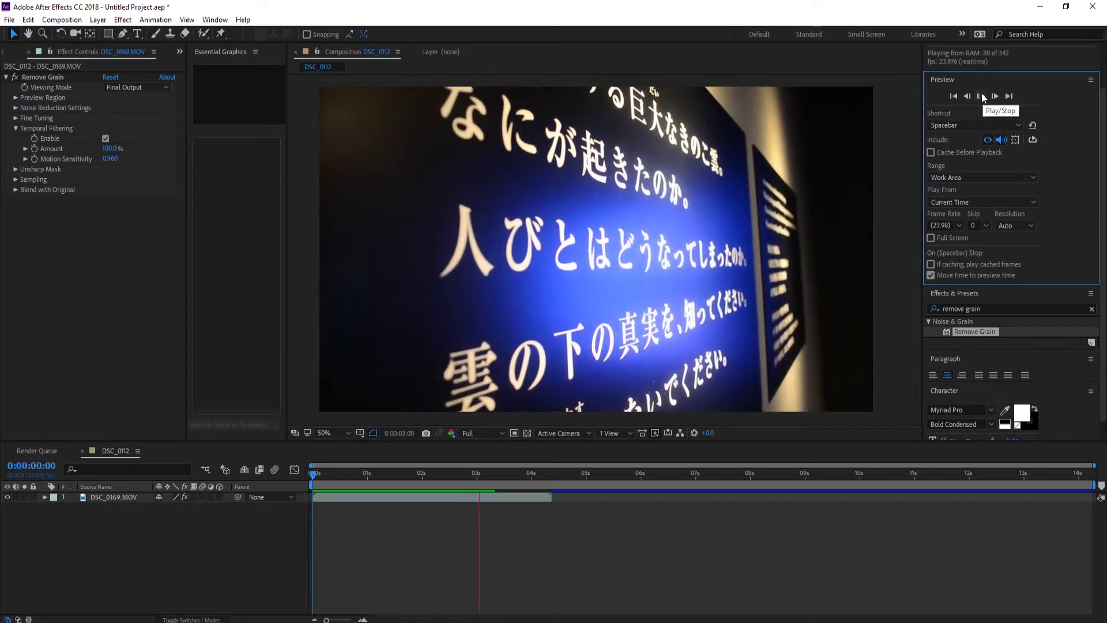
{"action": "left_click", "coordinate": [981, 95]}
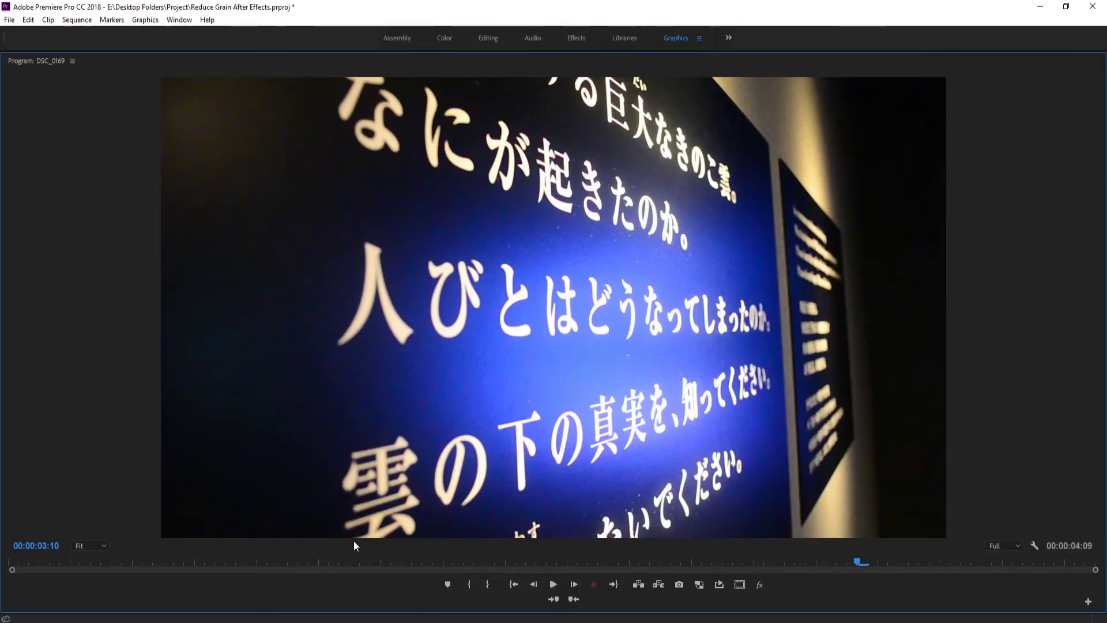
- Restore the workspace, enlarge the sequence tracks, and choose Replace With After Effects Composition on DSC_0169
{"action": "key", "text": "grave"}
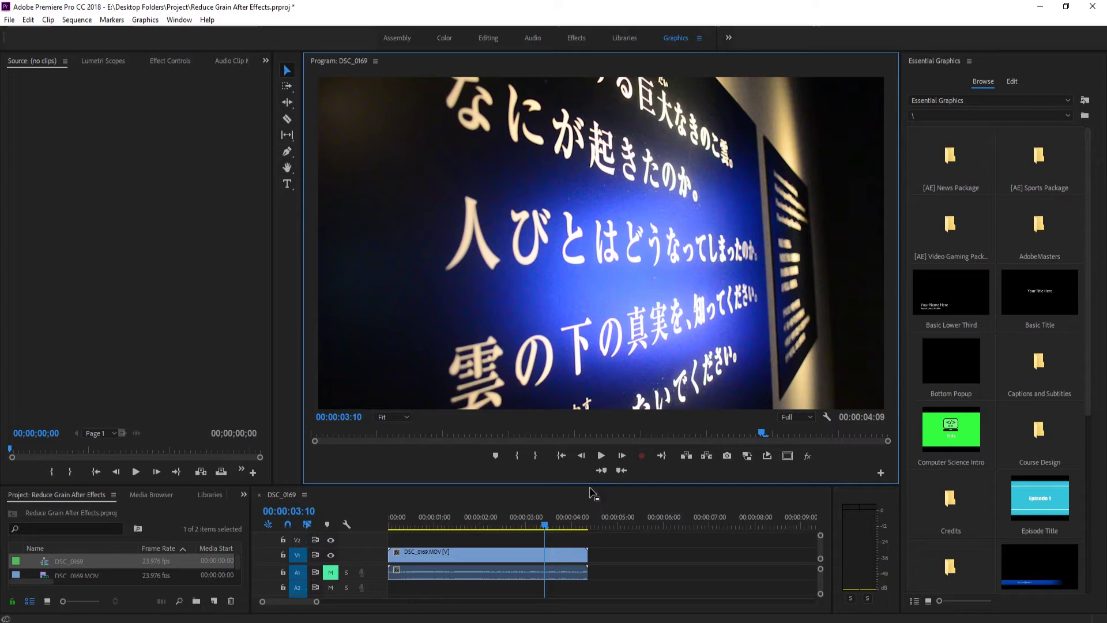
{"action": "left_click_drag", "start_coordinate": [579, 487], "coordinate": [574, 408]}
{"action": "right_click", "coordinate": [510, 518]}
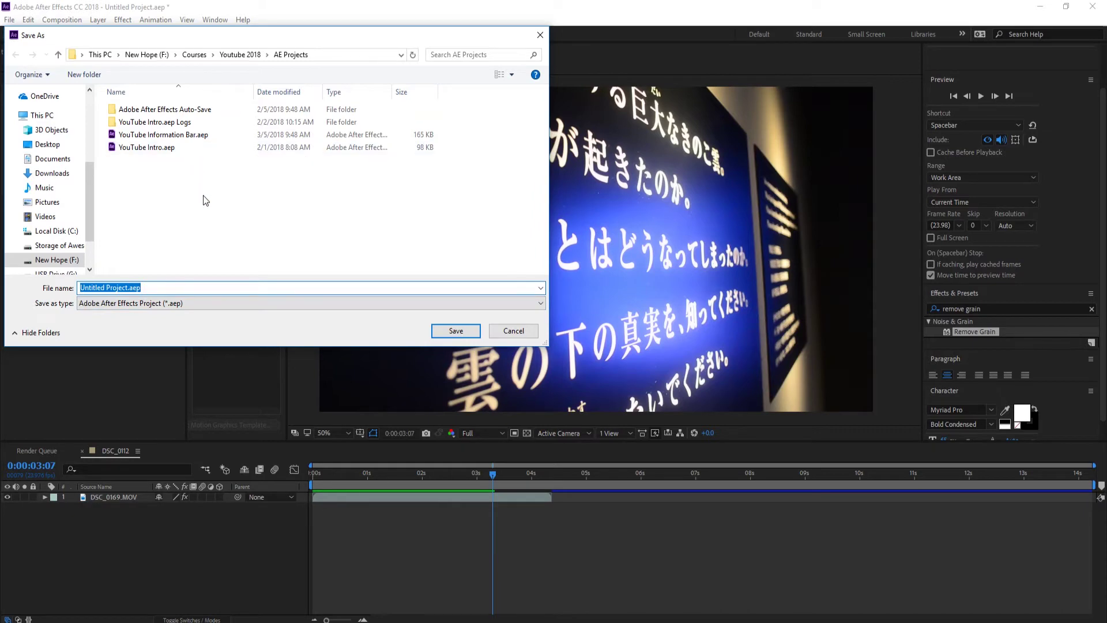
- Save the project as Reduce Grain.aep and check the linked clip in Premiere's timeline
{"action": "type", "text": "Reduce Grain"}
{"action": "key", "text": "Return"}
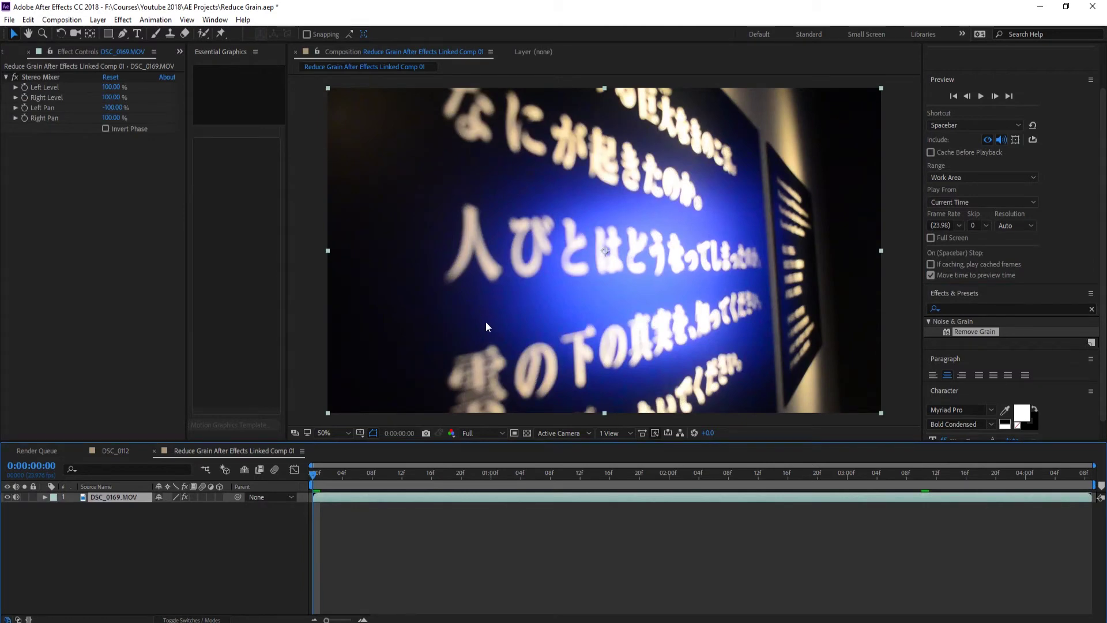
{"action": "key", "text": "alt+Tab"}
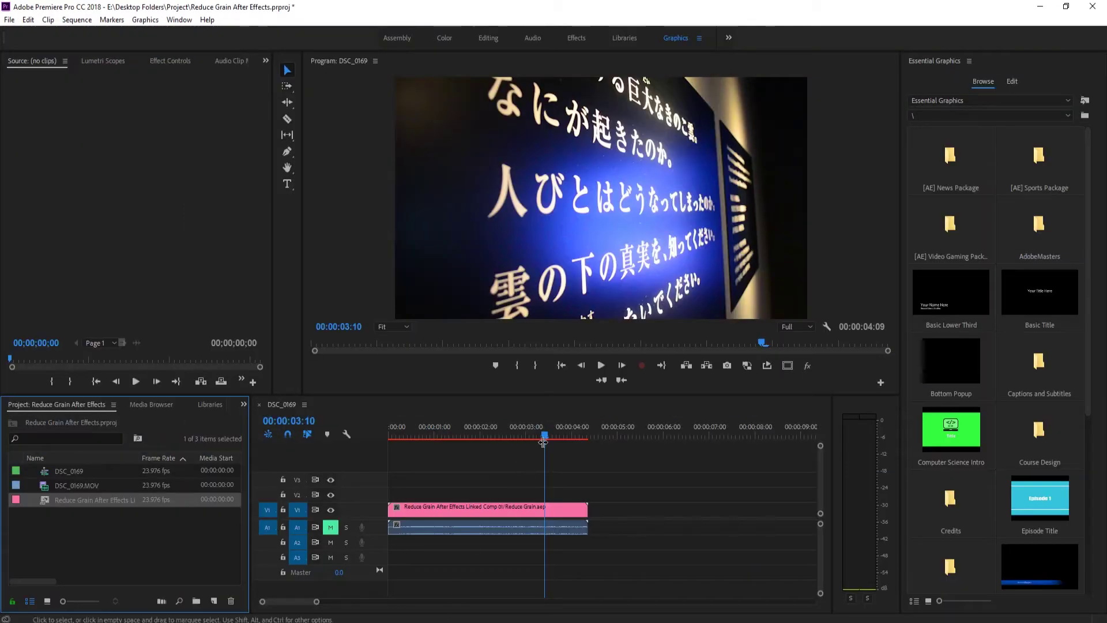
{"action": "left_click_drag", "start_coordinate": [546, 436], "coordinate": [501, 441]}
- Scrub the linked comp, play it from frame 0, and enlarge the panel area to reveal Info
{"action": "key", "text": "alt+Tab"}
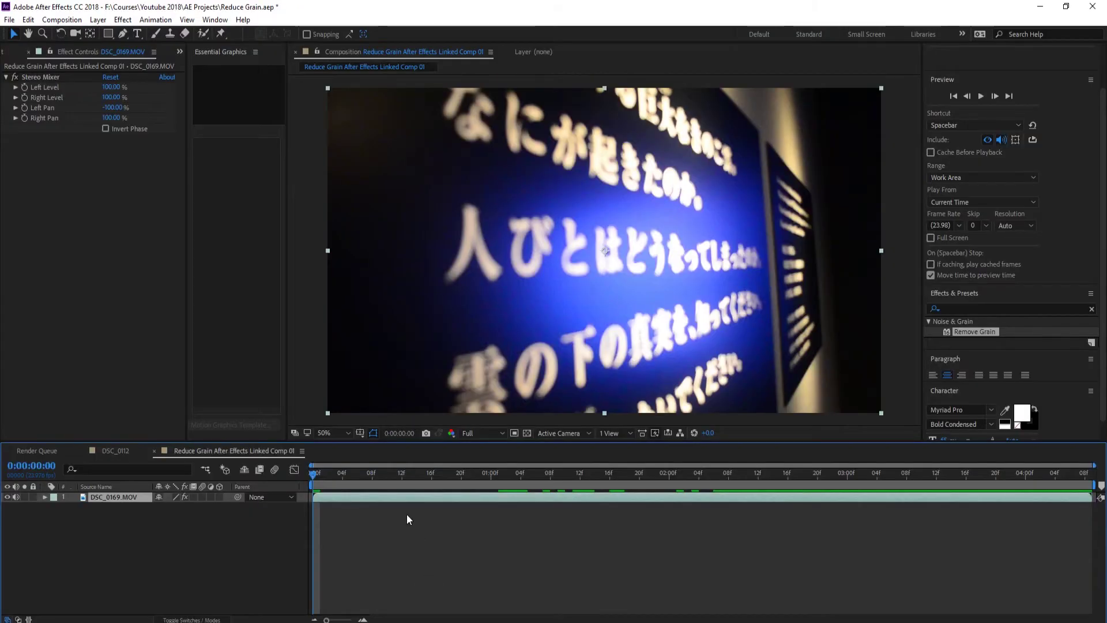
{"action": "left_click_drag", "start_coordinate": [333, 474], "coordinate": [432, 474]}
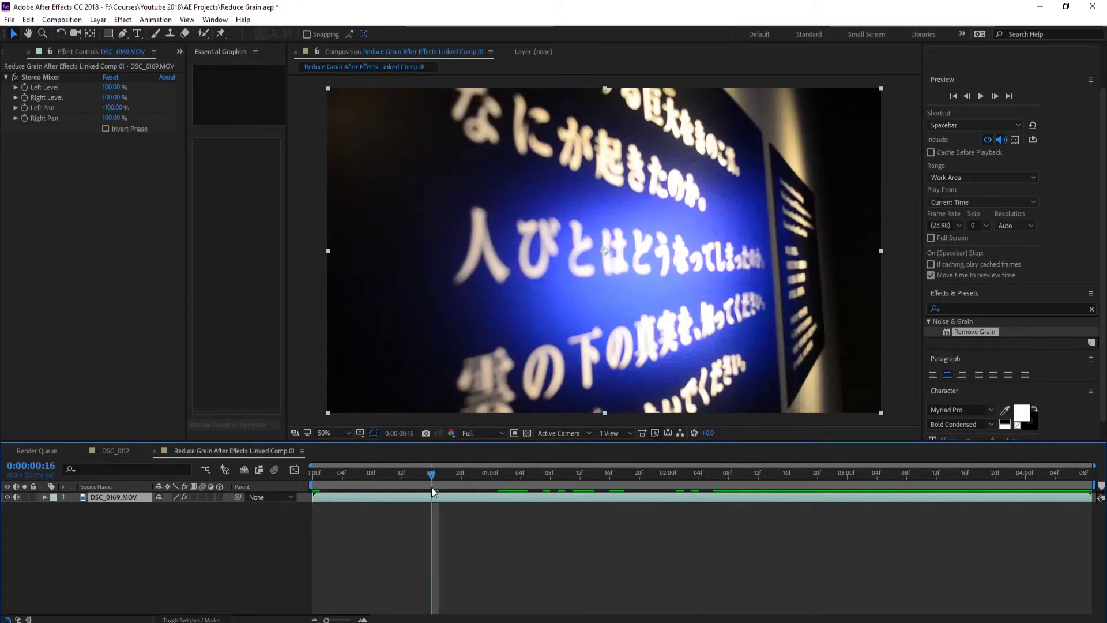
{"action": "left_click", "coordinate": [309, 476]}
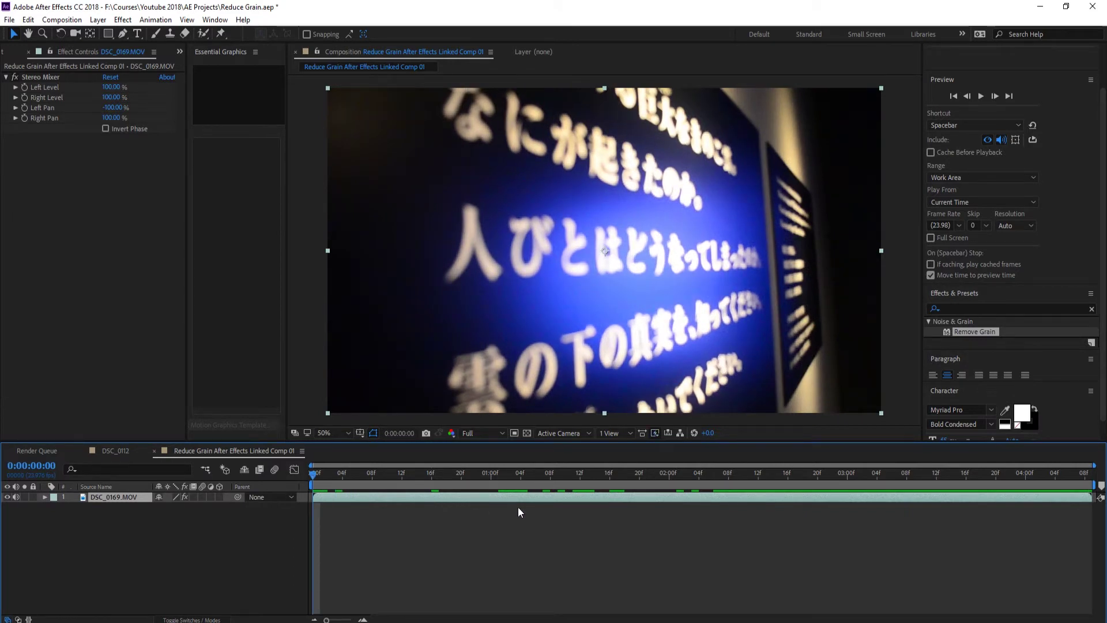
{"action": "key", "text": "space"}
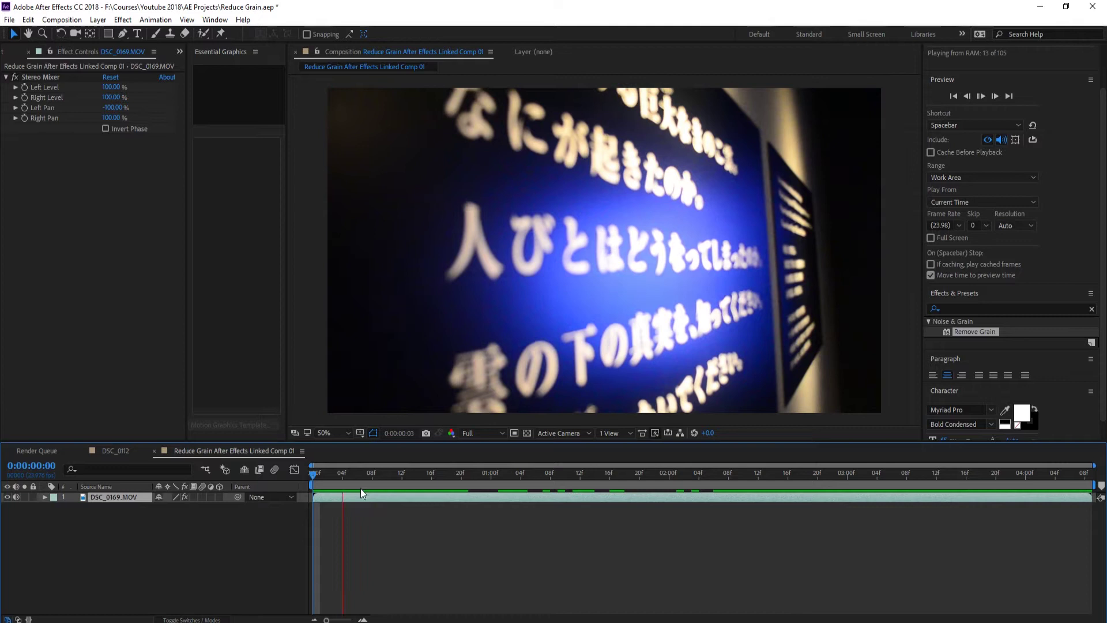
{"action": "key", "text": "space"}
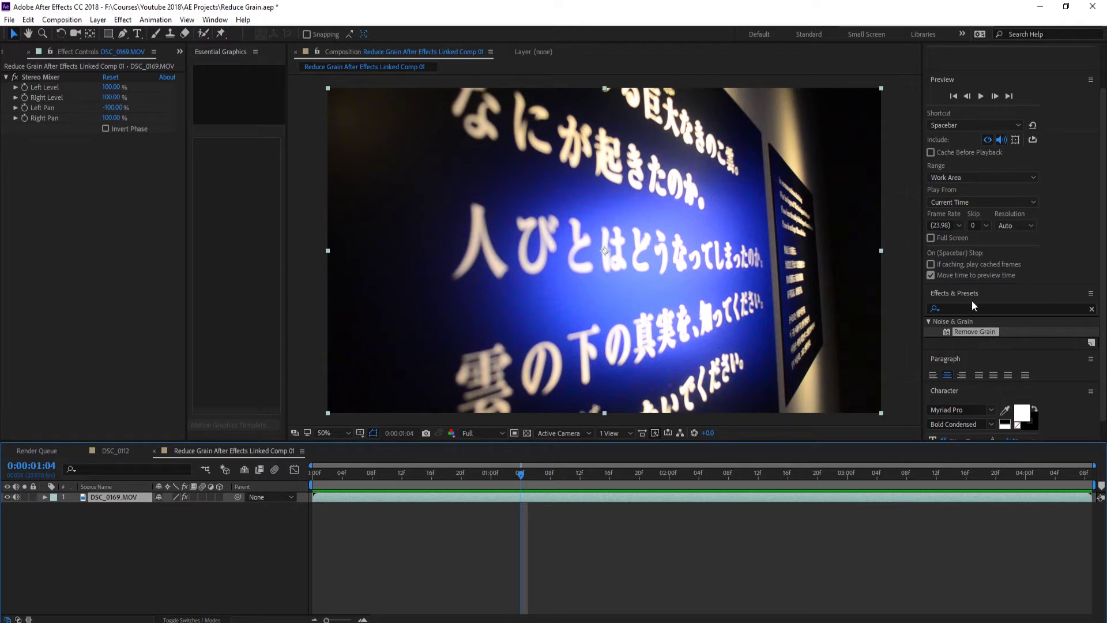
{"action": "left_click_drag", "start_coordinate": [974, 283], "coordinate": [978, 186]}
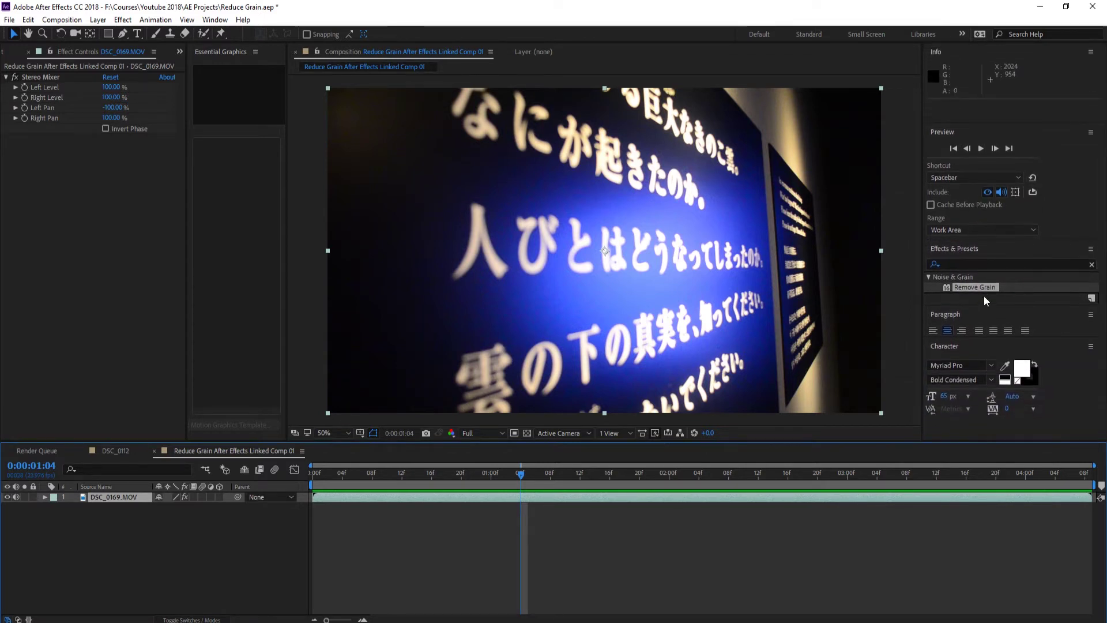
- Apply Remove Grain from Effects & Presets to DSC_0169 and shift its preview region left on the sign
{"action": "left_click", "coordinate": [976, 265]}
{"action": "type", "text": "remove grain"}
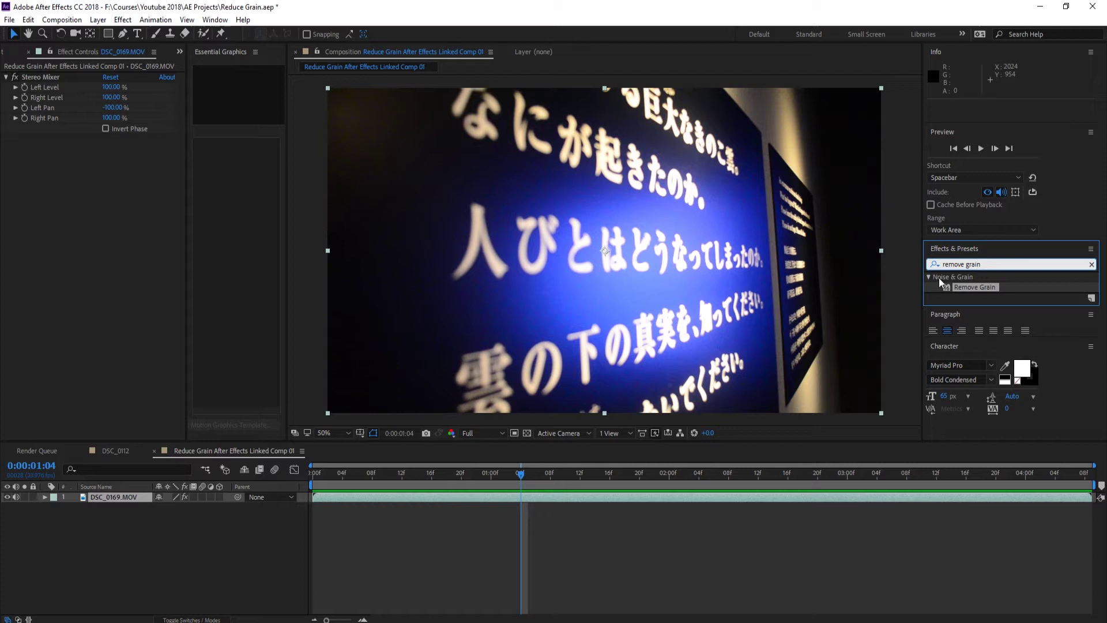
{"action": "left_click_drag", "start_coordinate": [942, 288], "coordinate": [502, 496]}
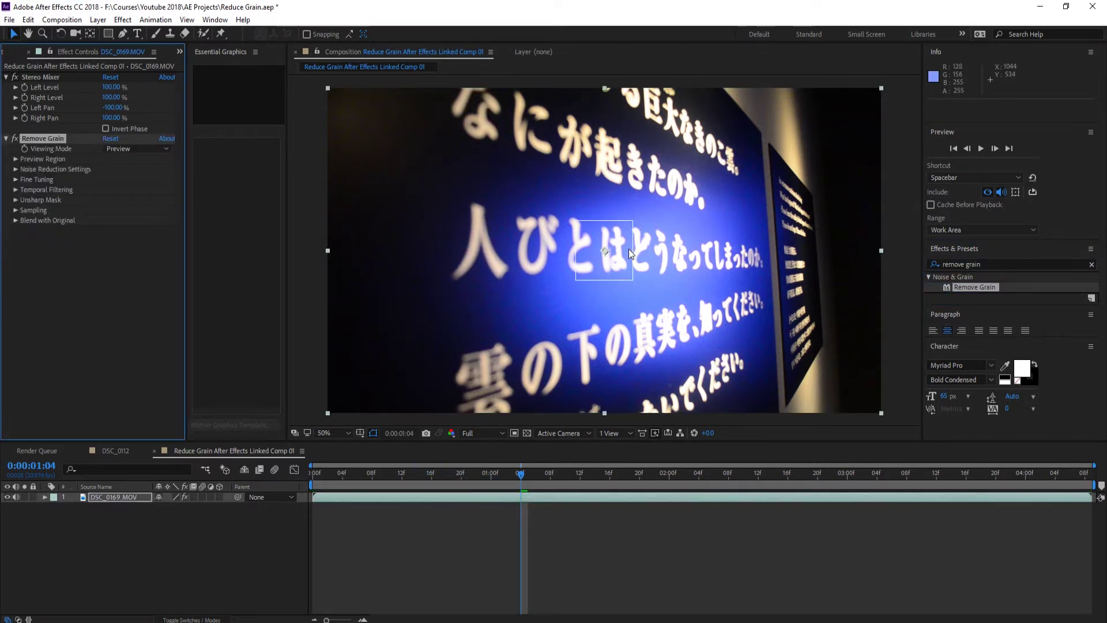
{"action": "left_click_drag", "start_coordinate": [607, 248], "coordinate": [576, 202]}
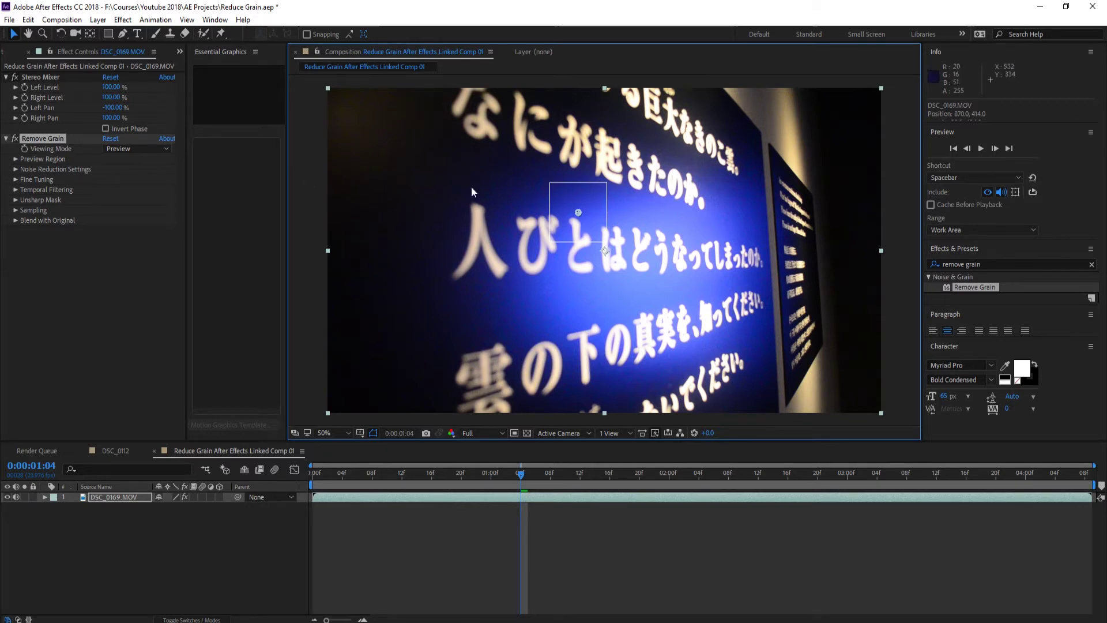
- Set Remove Grain's Viewing Mode to Final Output
{"action": "left_click", "coordinate": [130, 148]}
{"action": "left_click", "coordinate": [56, 139]}
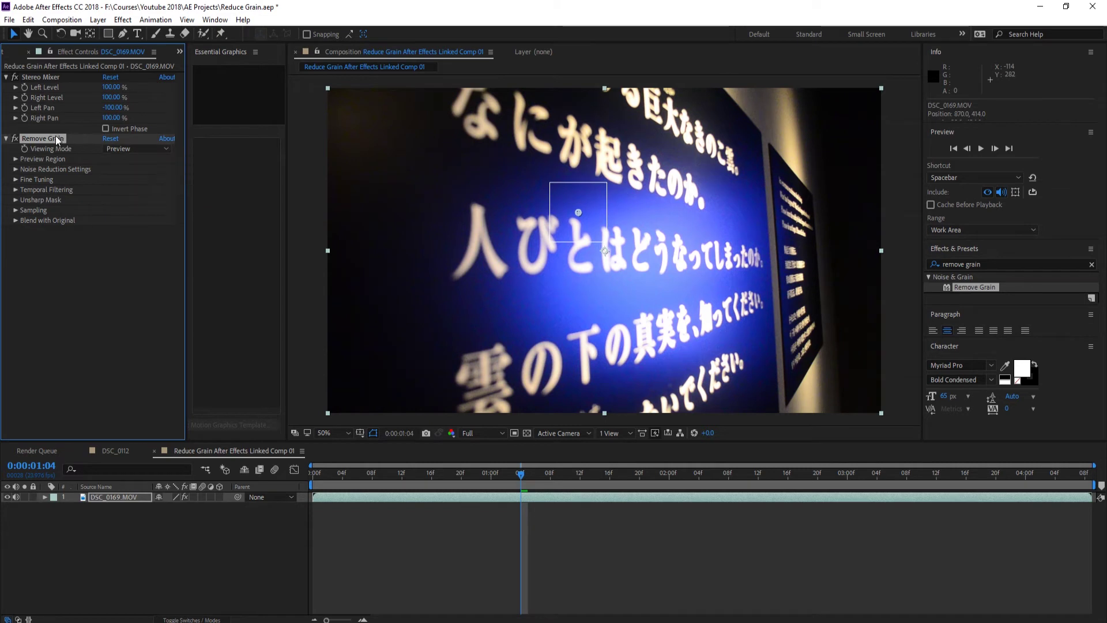
{"action": "left_click", "coordinate": [375, 496]}
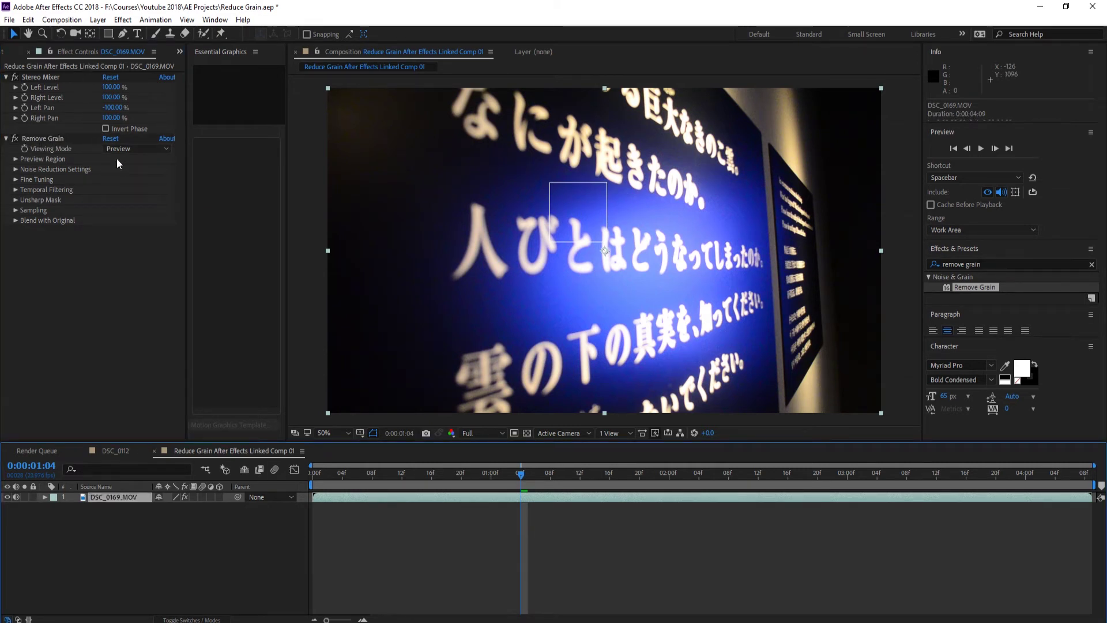
{"action": "left_click", "coordinate": [129, 149]}
{"action": "left_click", "coordinate": [142, 201]}
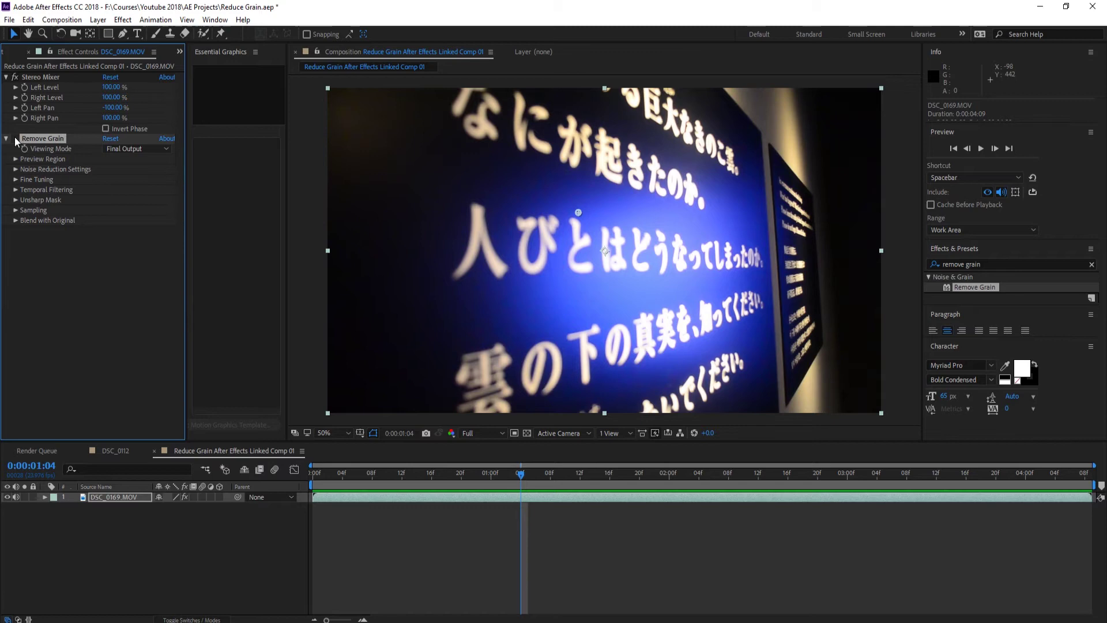
- Magnify the comp view and pan across the sign's Japanese text with Remove Grain on
{"action": "key", "text": "period"}
{"action": "key", "text": "period"}
{"action": "scroll", "coordinate": [488, 195], "scroll_direction": "up", "scroll_amount": 3}
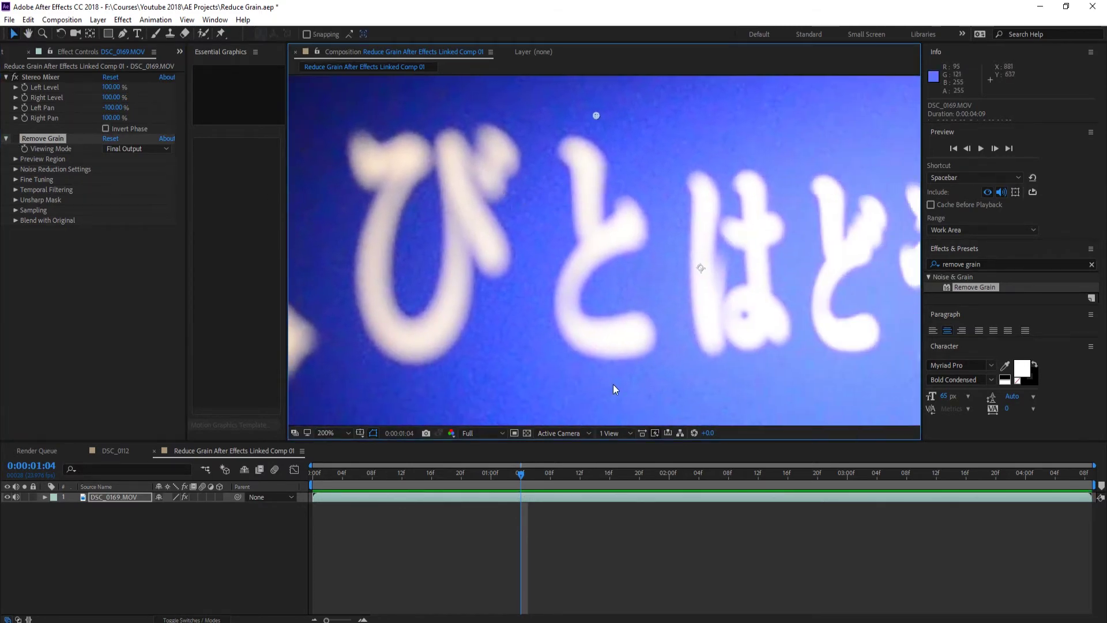
{"action": "left_click", "coordinate": [14, 139]}
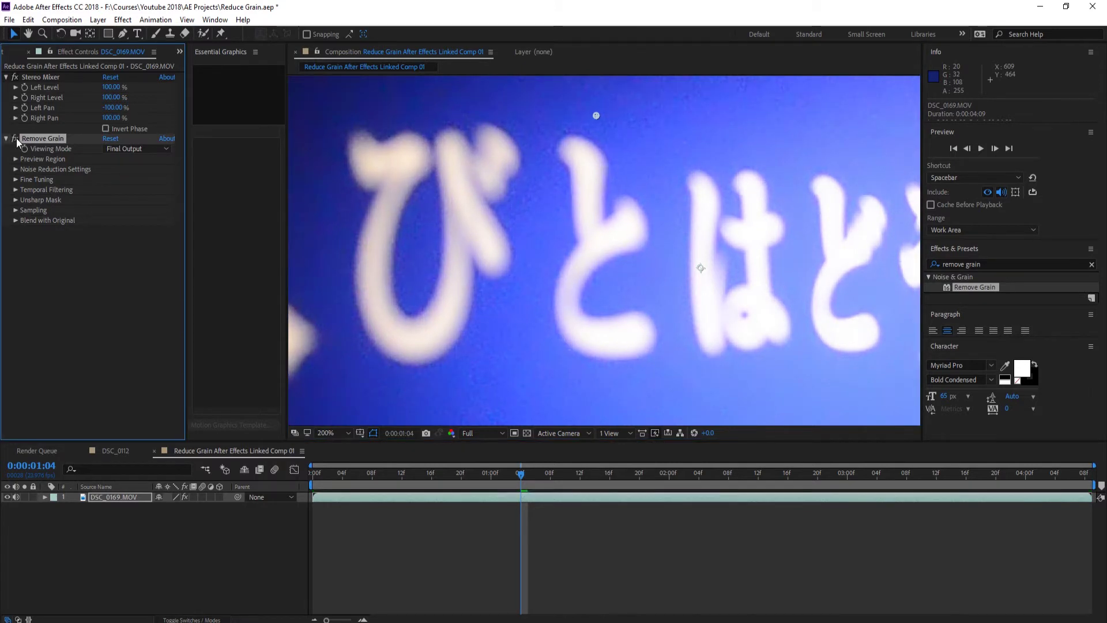
{"action": "scroll", "coordinate": [607, 212], "scroll_direction": "down", "scroll_amount": 1}
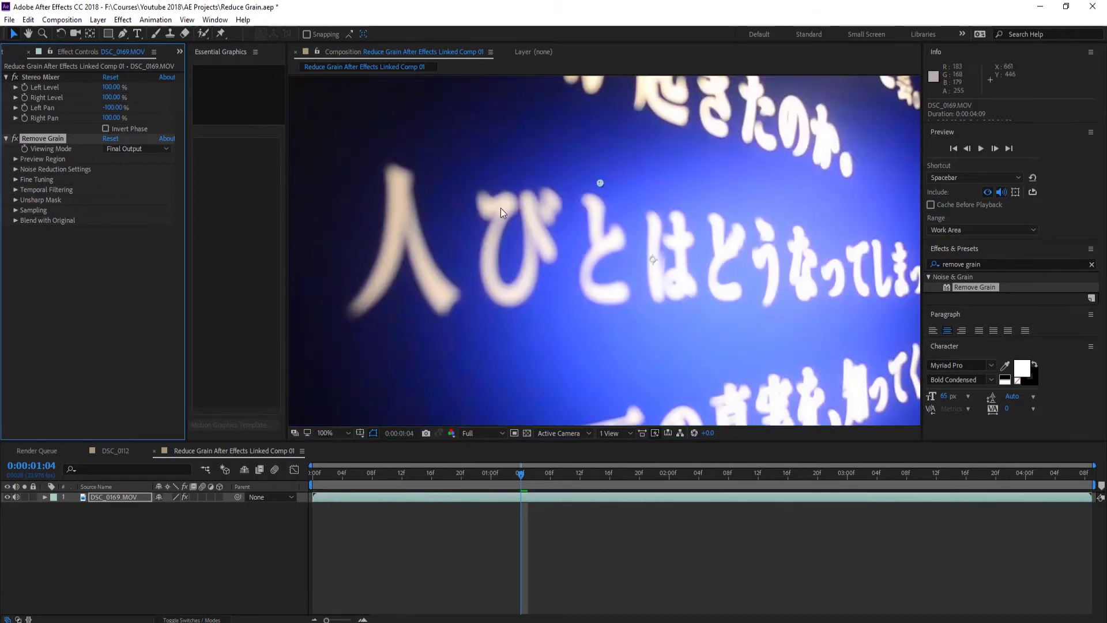
{"action": "left_click_drag", "start_coordinate": [500, 207], "coordinate": [446, 222]}
{"action": "key", "text": "v"}
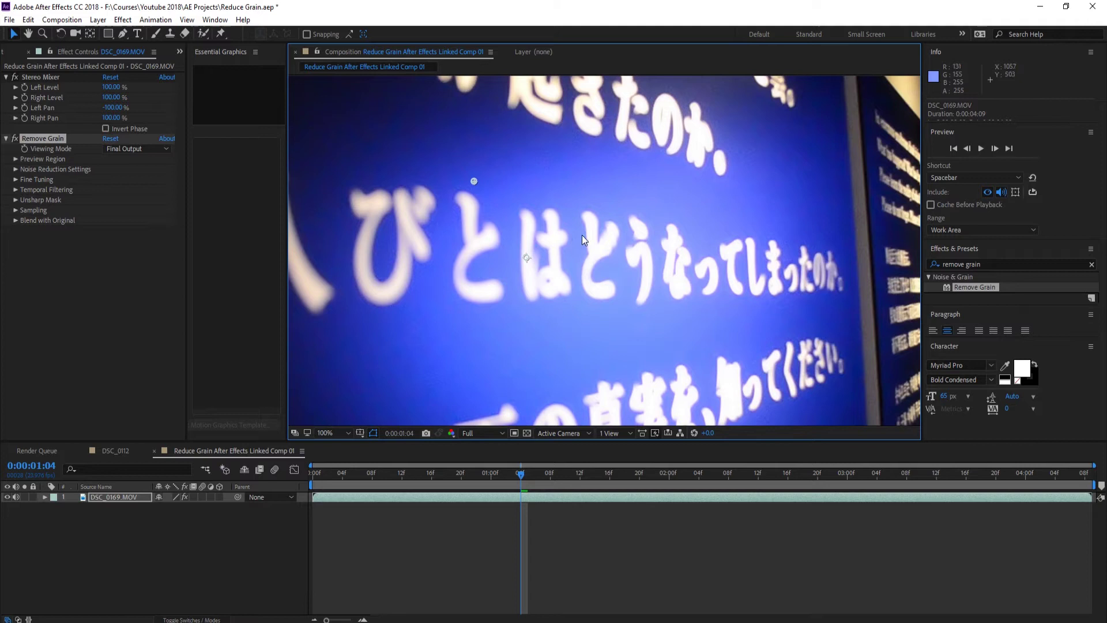
{"action": "key", "text": "h"}
{"action": "left_click_drag", "start_coordinate": [582, 241], "coordinate": [644, 272]}
{"action": "scroll", "coordinate": [634, 263], "scroll_direction": "down", "scroll_amount": 2}
{"action": "key", "text": "v"}
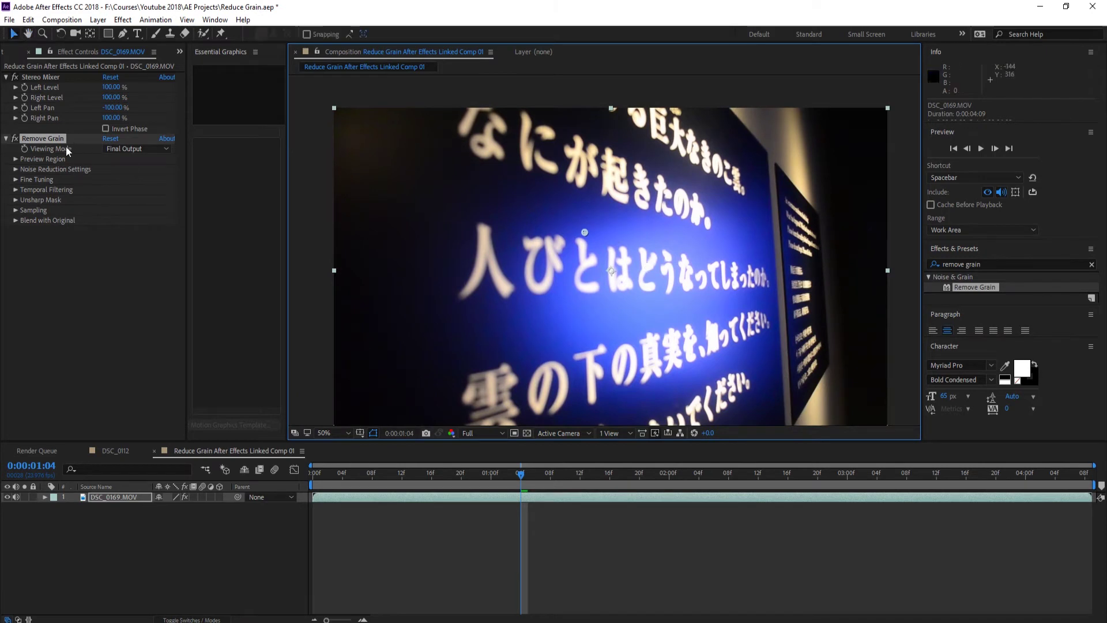
{"action": "left_click", "coordinate": [21, 142]}
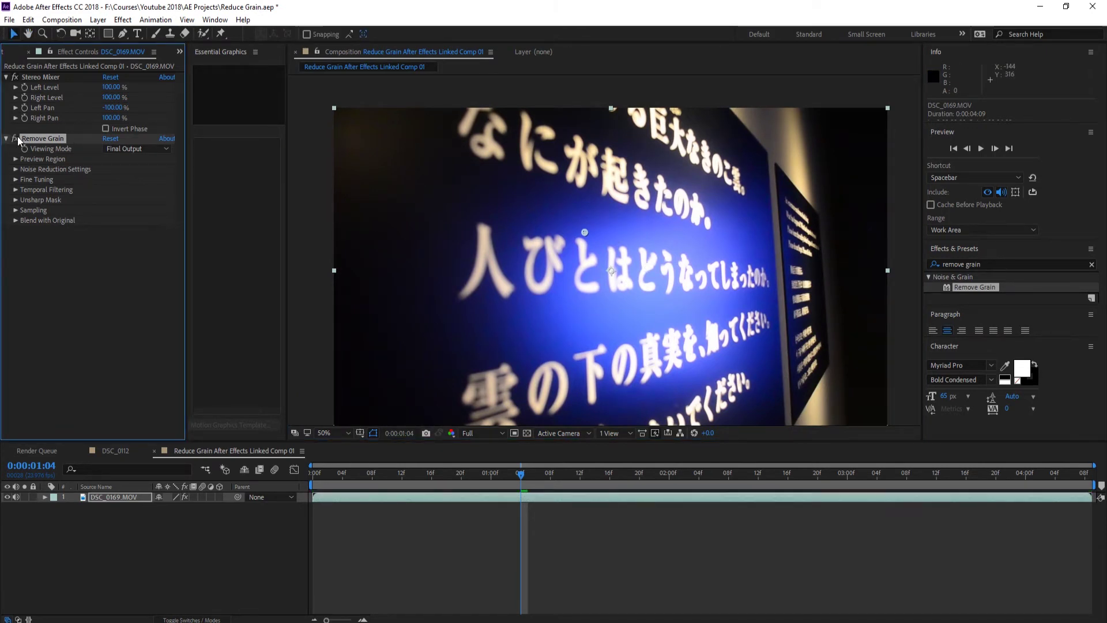
- At about 0:00:02:03, compare the sign with Remove Grain off, then turn it back on
{"action": "left_click", "coordinate": [692, 472]}
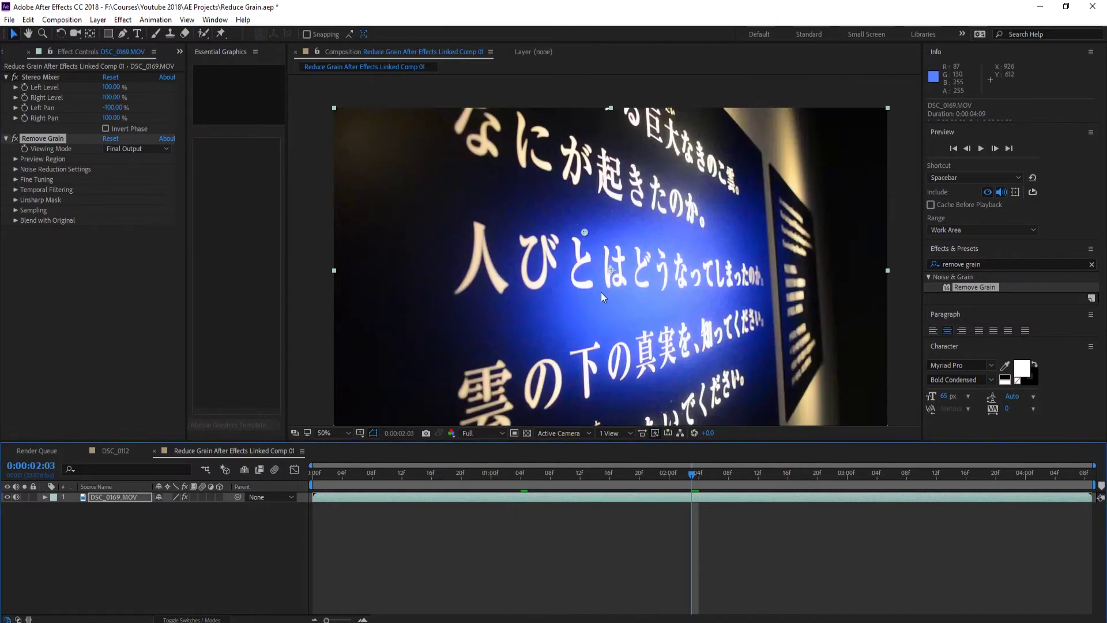
{"action": "left_click", "coordinate": [13, 139]}
{"action": "key", "text": "."}
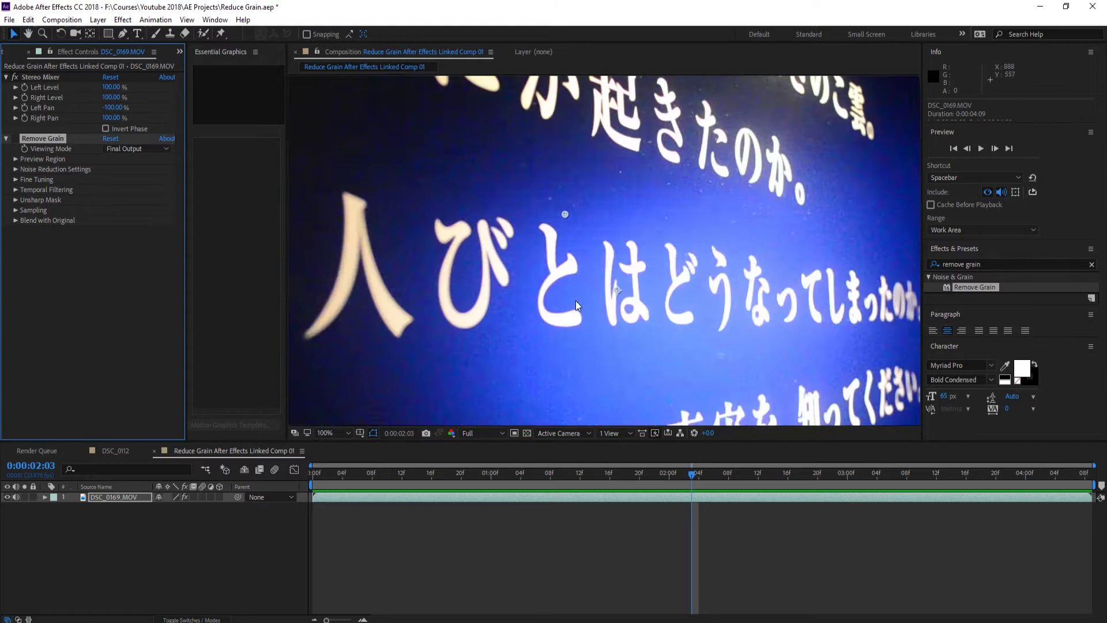
{"action": "left_click_drag", "start_coordinate": [576, 306], "coordinate": [692, 298]}
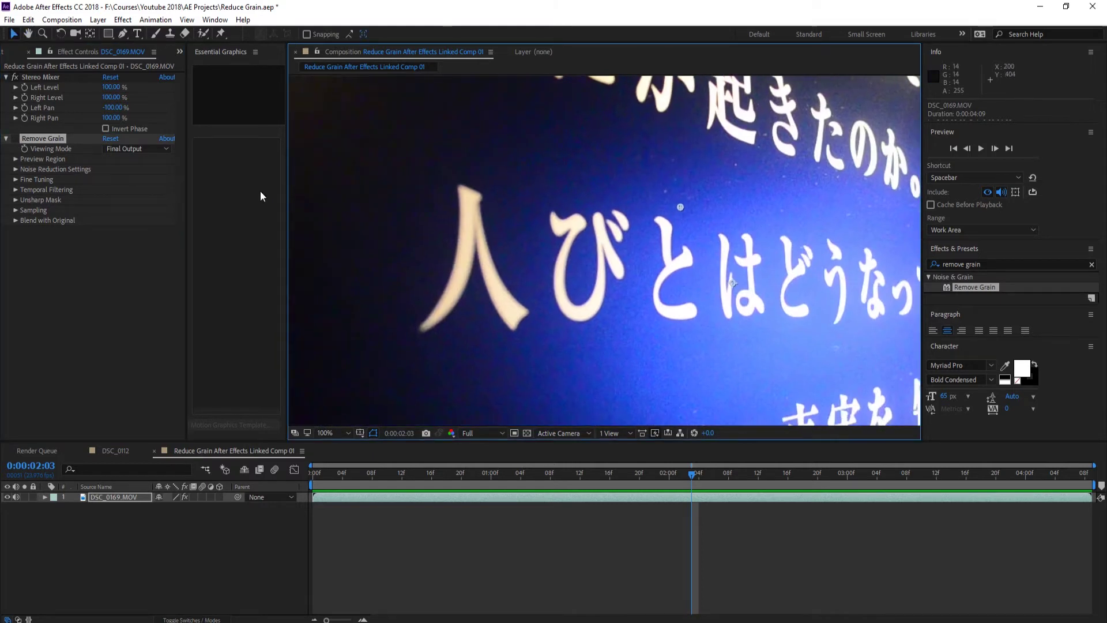
{"action": "left_click", "coordinate": [15, 140]}
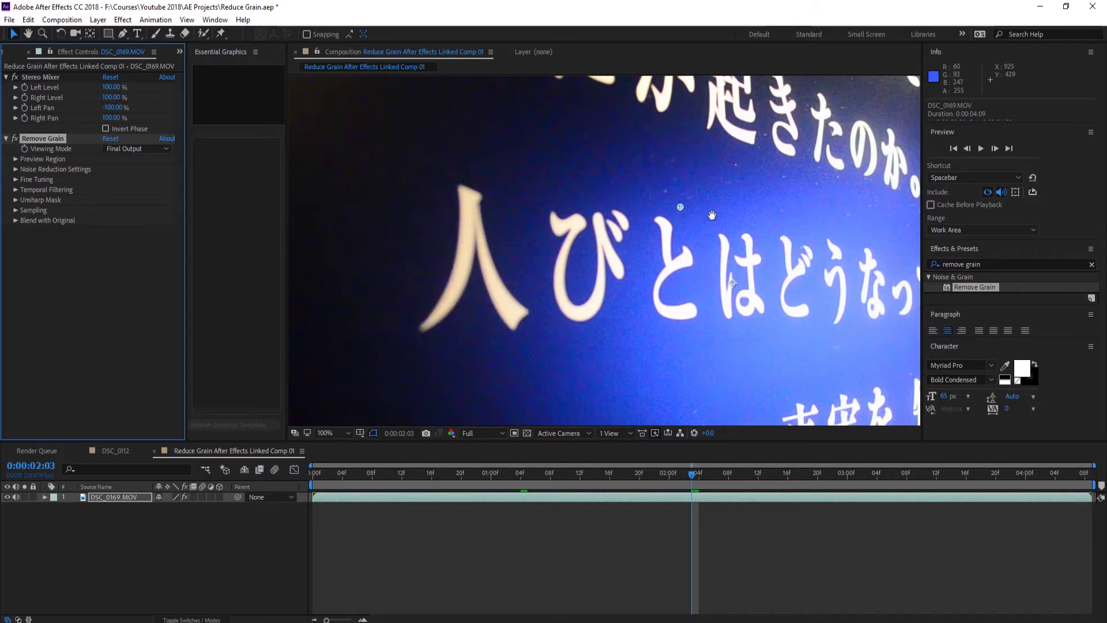
{"action": "left_click_drag", "start_coordinate": [780, 222], "coordinate": [679, 219]}
{"action": "scroll", "coordinate": [679, 219], "scroll_direction": "down", "scroll_amount": 2}
- Expand Remove Grain's Temporal Filtering and enable it (Amount 100.0%, Motion Sensitivity 0.900)
{"action": "mouse_move", "coordinate": [764, 196]}
{"action": "left_mouse_down"}
{"action": "mouse_move", "coordinate": [732, 190]}
{"action": "mouse_move", "coordinate": [765, 194]}
{"action": "left_mouse_up"}
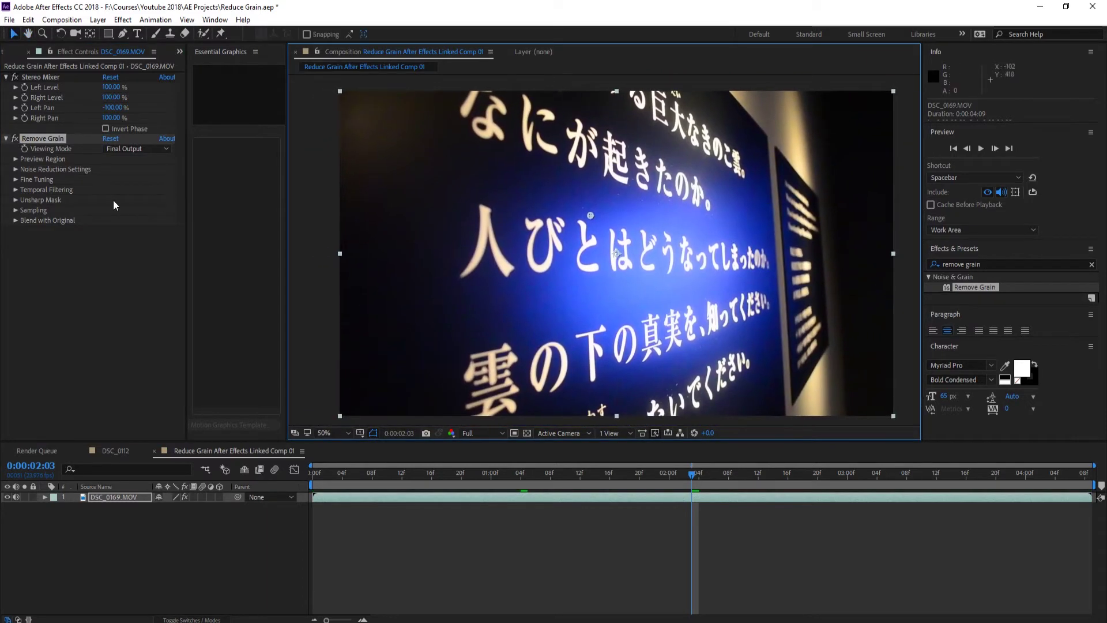
{"action": "left_click", "coordinate": [17, 190]}
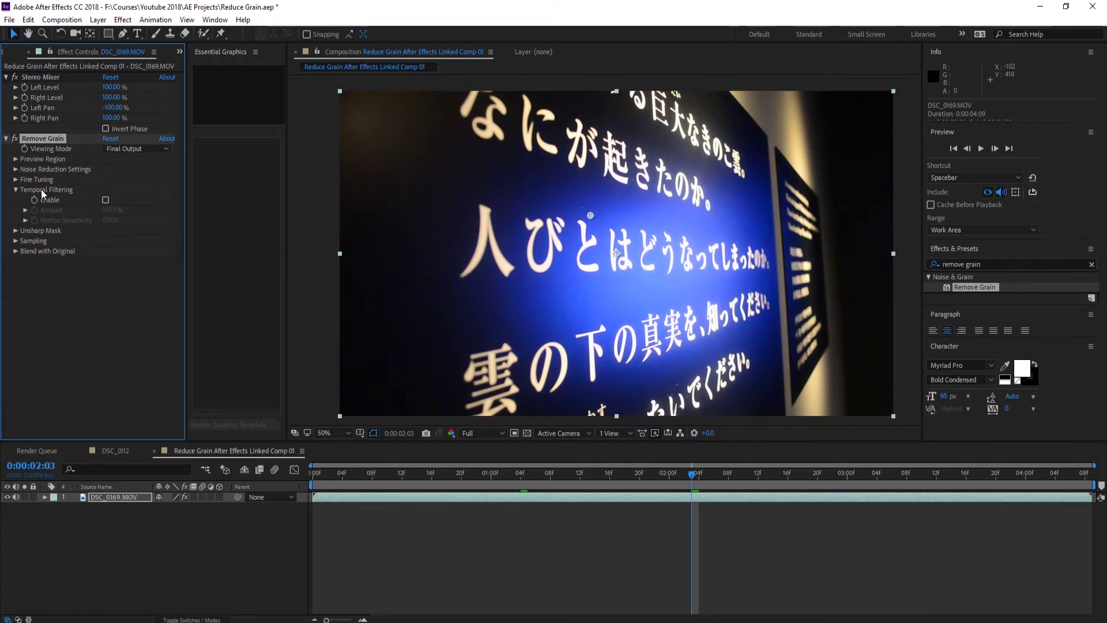
{"action": "left_click", "coordinate": [106, 200]}
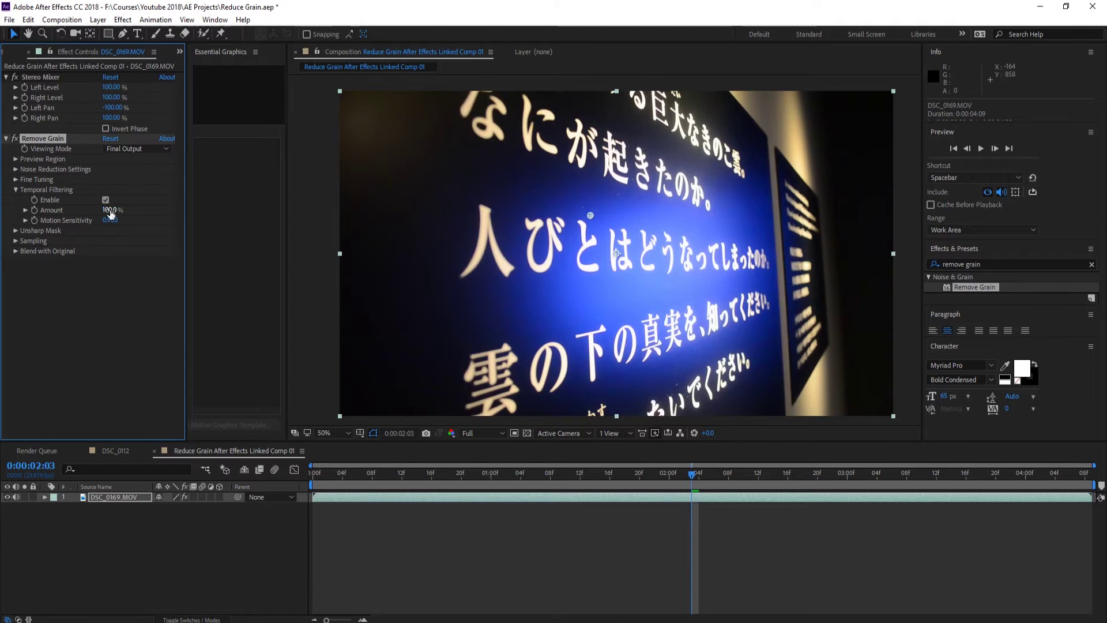
- Scrub the clip, then set Temporal Filtering's Motion Sensitivity to 0.970
{"action": "left_click_drag", "start_coordinate": [663, 470], "coordinate": [447, 466]}
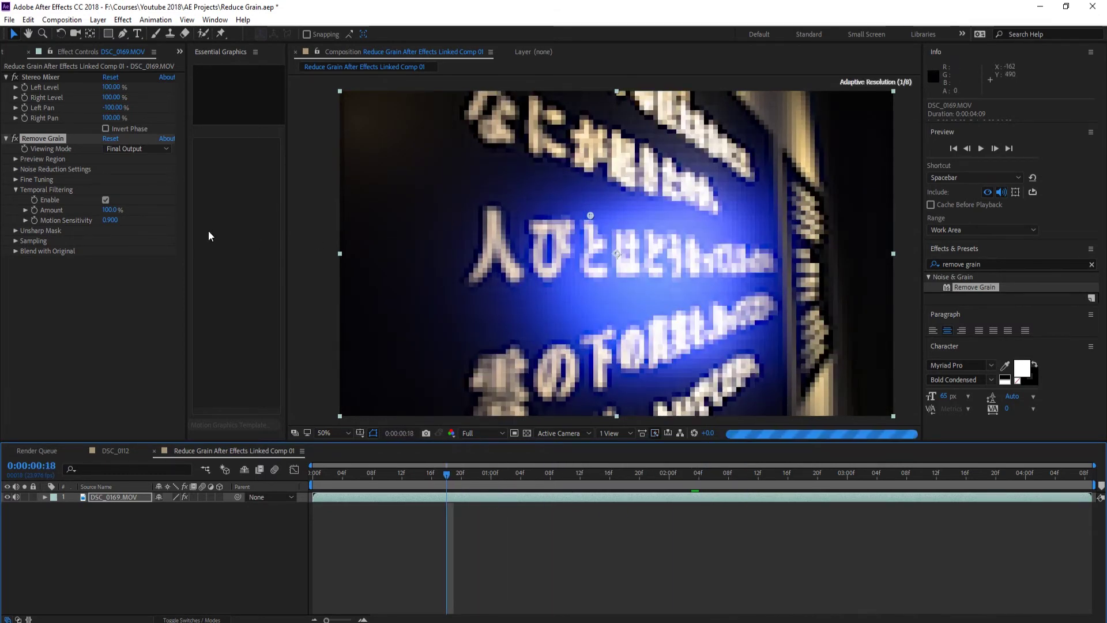
{"action": "left_click_drag", "start_coordinate": [102, 220], "coordinate": [118, 240]}
{"action": "left_click", "coordinate": [115, 224]}
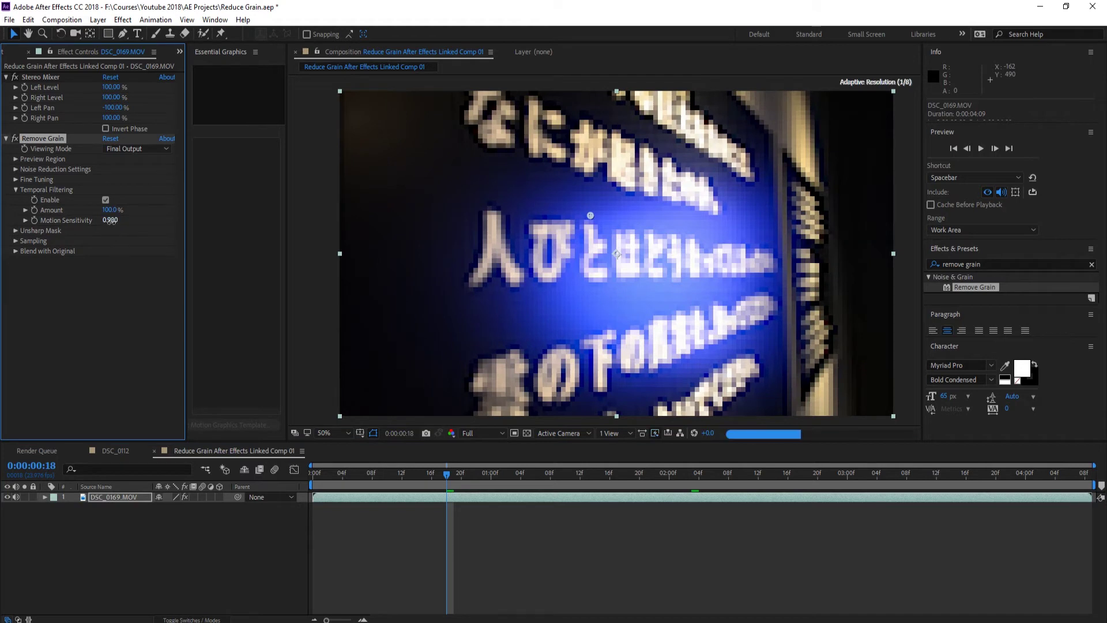
{"action": "key", "text": "Down"}
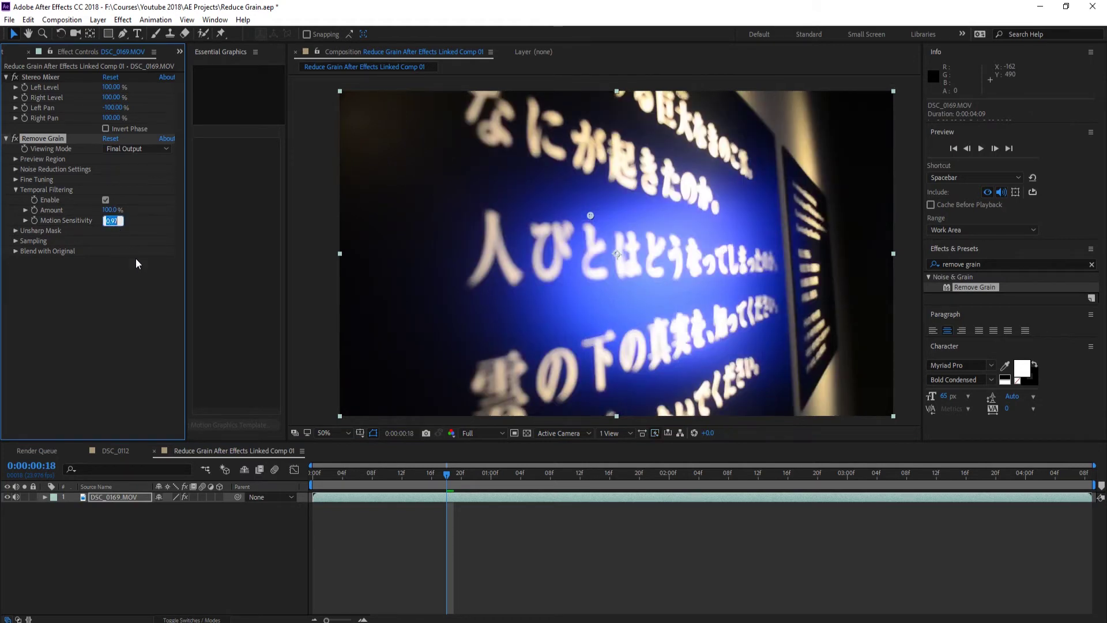
{"action": "left_click", "coordinate": [242, 286]}
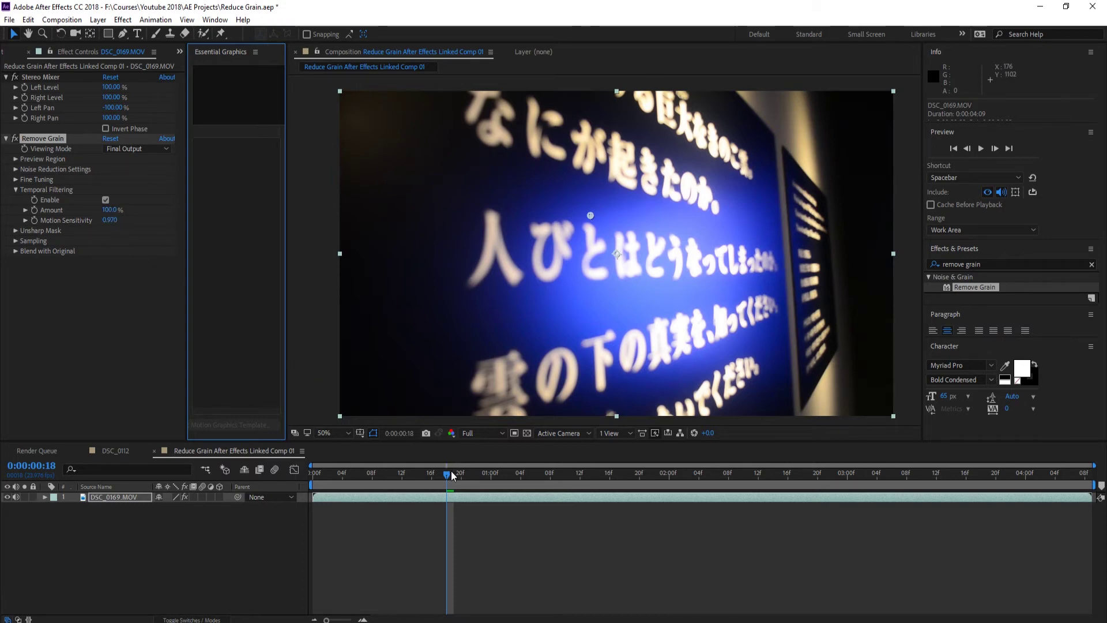
- Step forward a frame, then play, stop, and replay the denoised comp preview
{"action": "left_click_drag", "start_coordinate": [451, 471], "coordinate": [417, 483]}
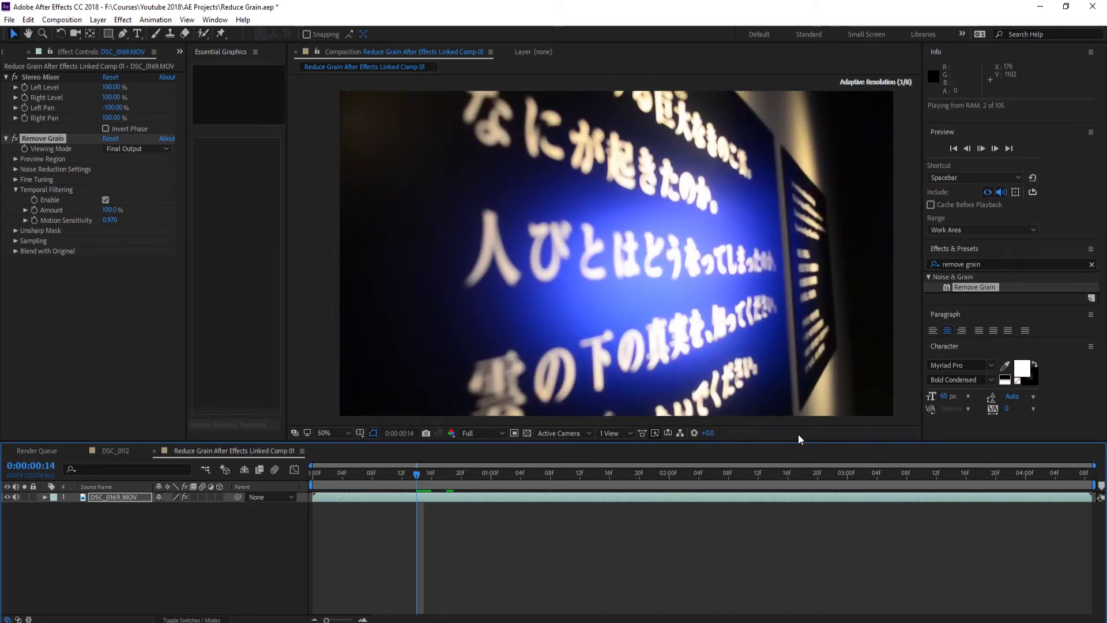
{"action": "key", "text": "space"}
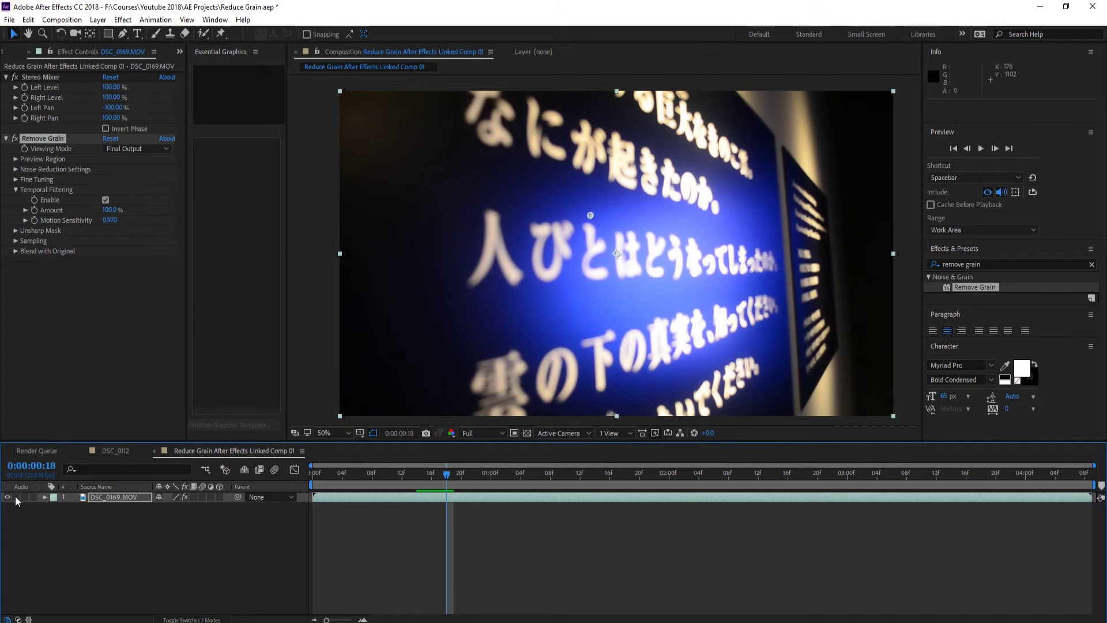
{"action": "left_click", "coordinate": [420, 478]}
{"action": "key", "text": "space"}
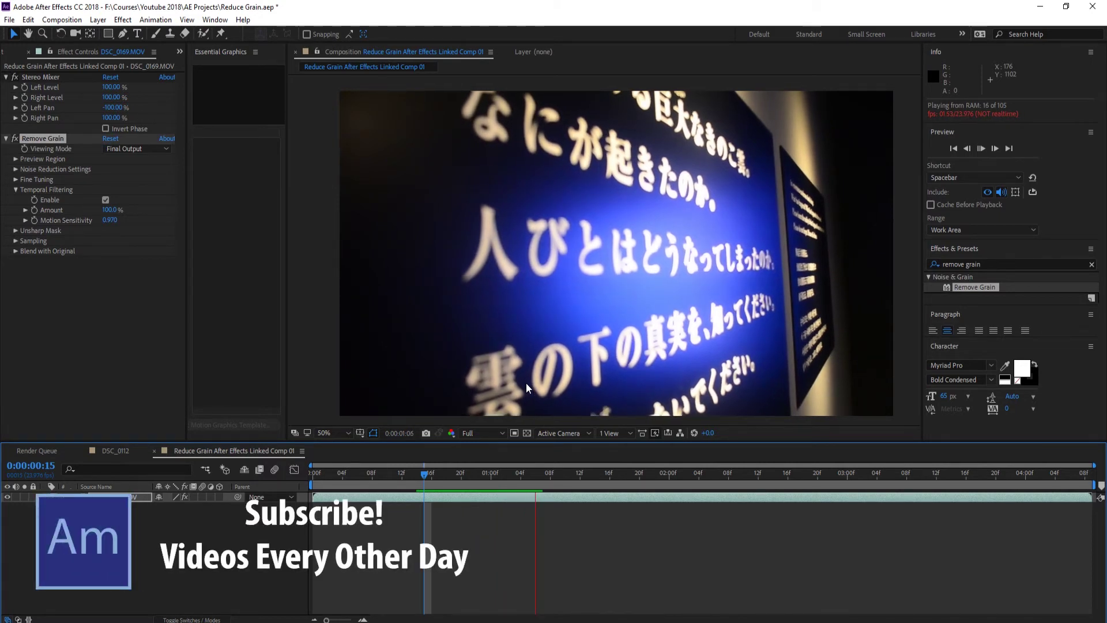
{"action": "key", "text": "space"}
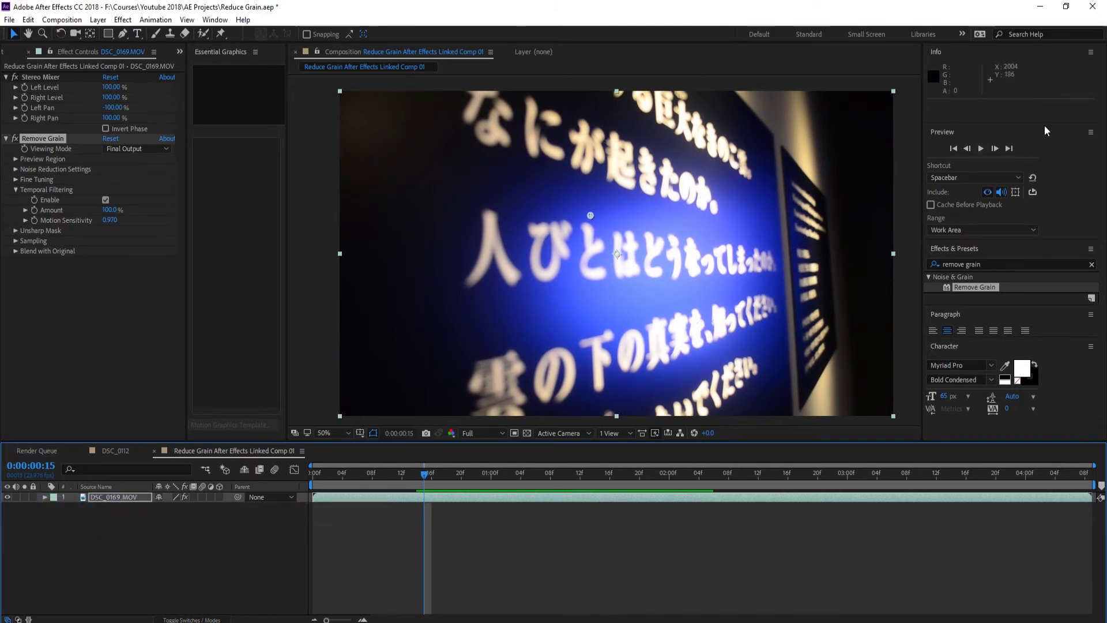
- Preview the grain-reduced comp again from 0:00:00:16, ending at frame 0:00:00:19
{"action": "left_click", "coordinate": [981, 148]}
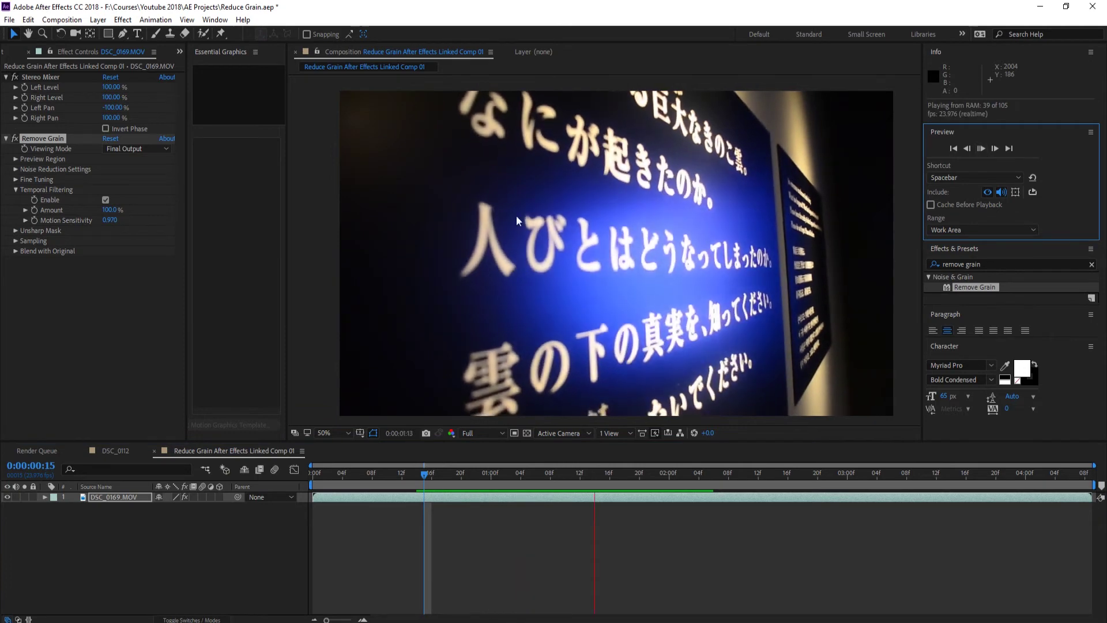
{"action": "left_click", "coordinate": [649, 494]}
{"action": "left_click_drag", "start_coordinate": [649, 494], "coordinate": [431, 501]}
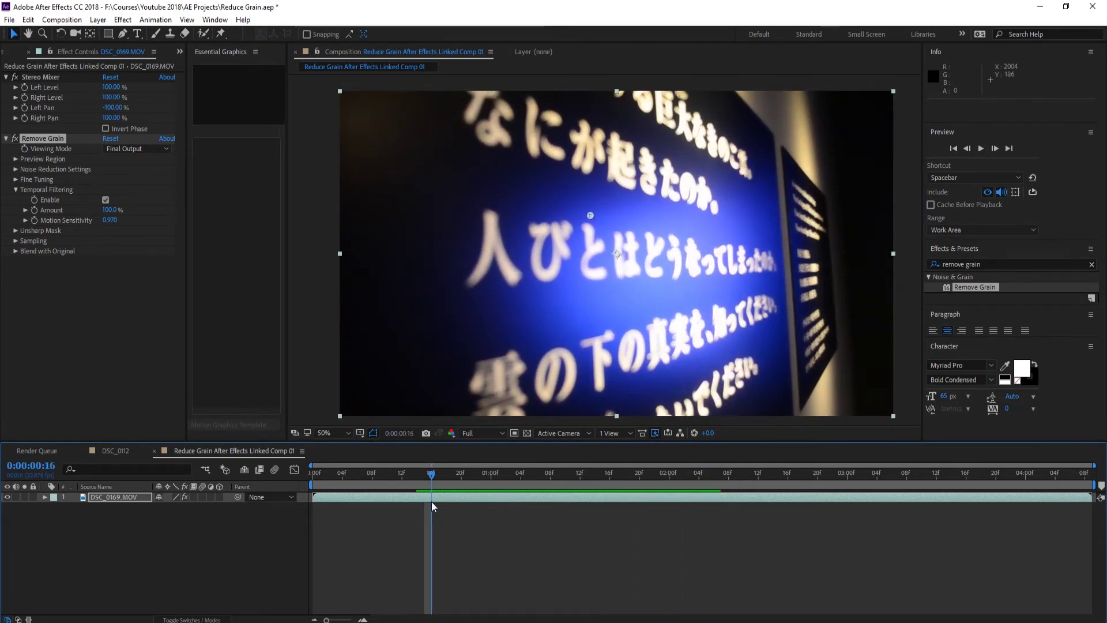
{"action": "left_click", "coordinate": [982, 147]}
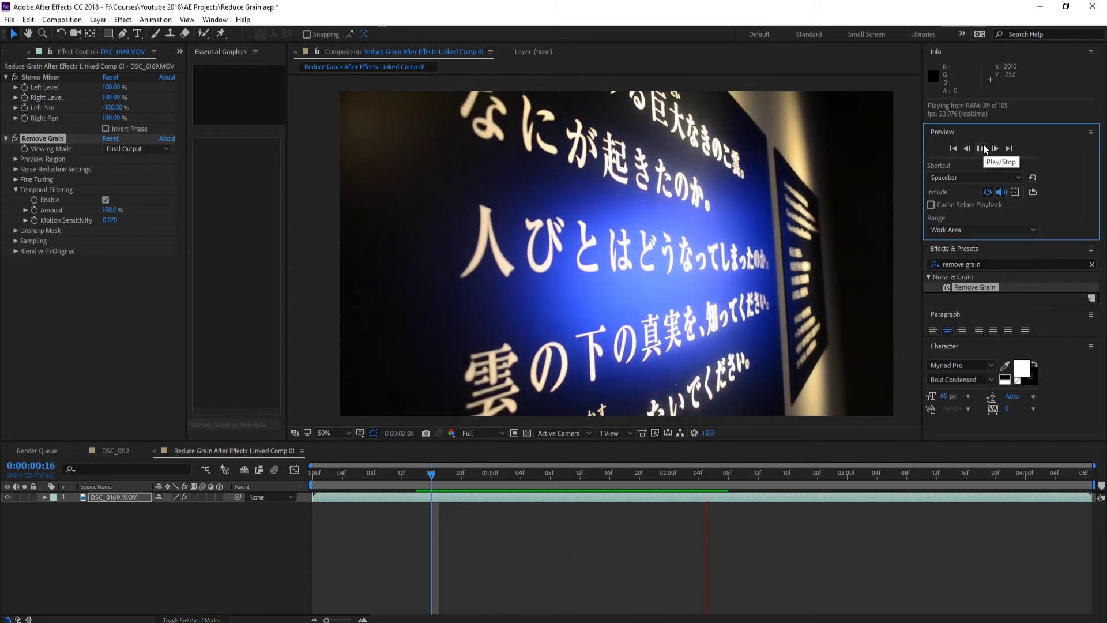
{"action": "left_click", "coordinate": [517, 220]}
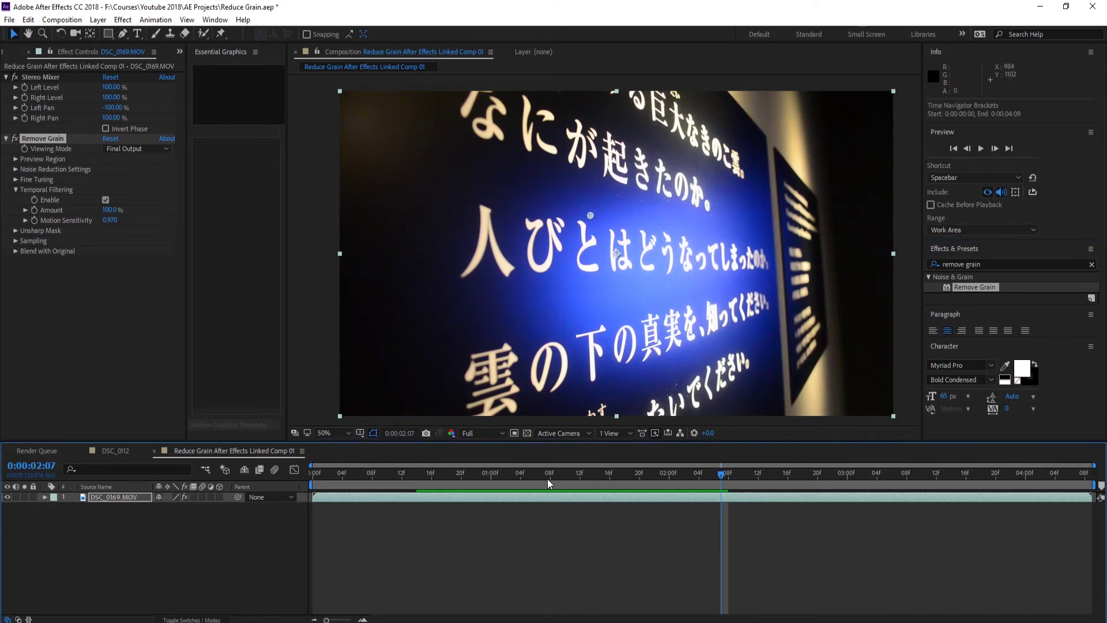
{"action": "left_click_drag", "start_coordinate": [519, 477], "coordinate": [454, 479]}
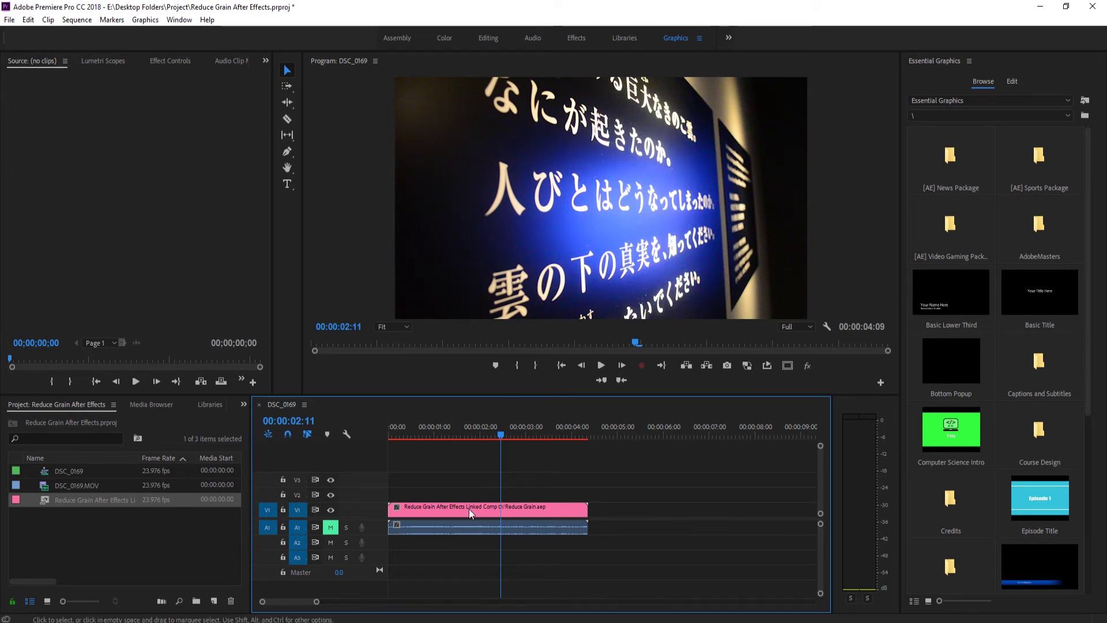
- Maximize Premiere Pro's Program monitor to view the linked comp's frame enlarged
{"action": "key", "text": "grave"}
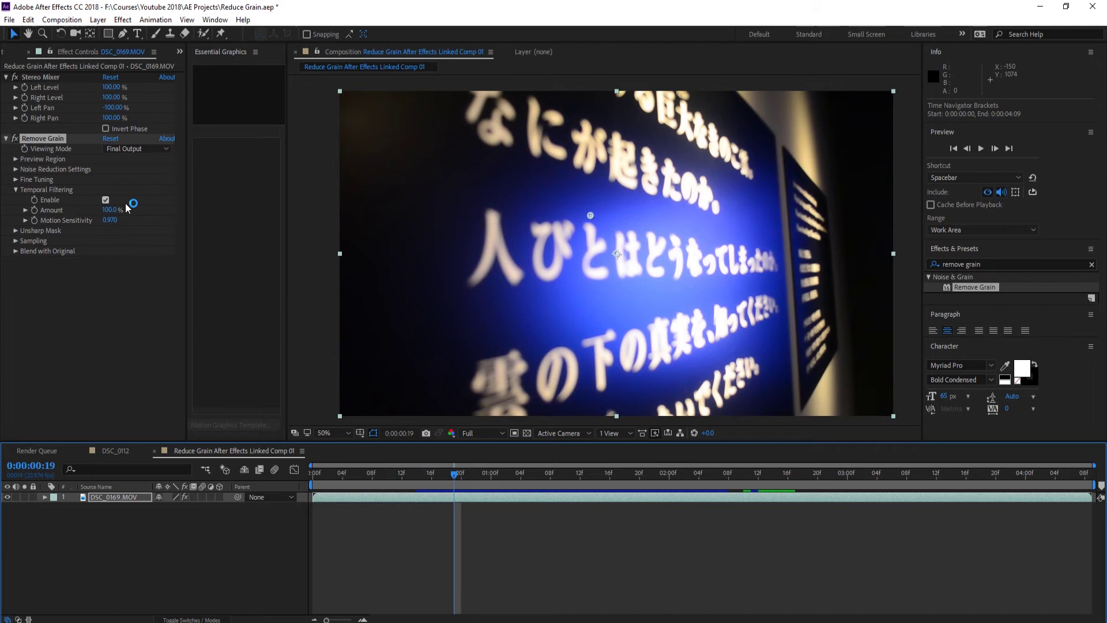
- Under Noise Reduction Settings and Fine Tuning, set Remove Grain's Passes to 3
{"action": "left_click", "coordinate": [16, 169]}
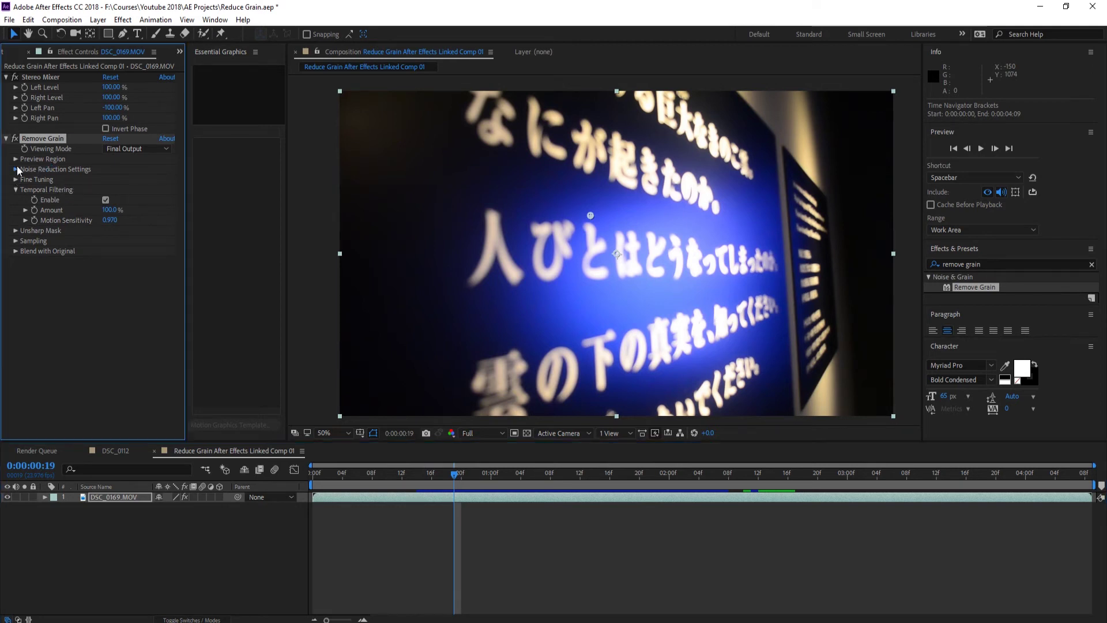
{"action": "left_click", "coordinate": [15, 220]}
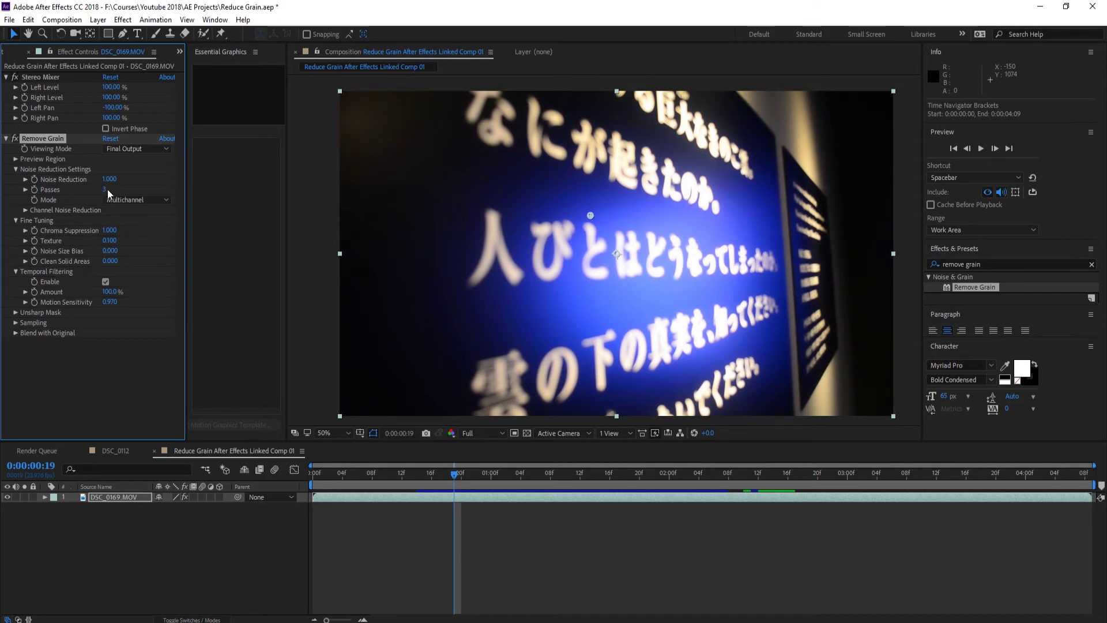
{"action": "left_click_drag", "start_coordinate": [104, 189], "coordinate": [128, 188]}
- At about one second in, compare Blend with Original at 49% and 100%, then set Amount to 0%
{"action": "left_click", "coordinate": [16, 332]}
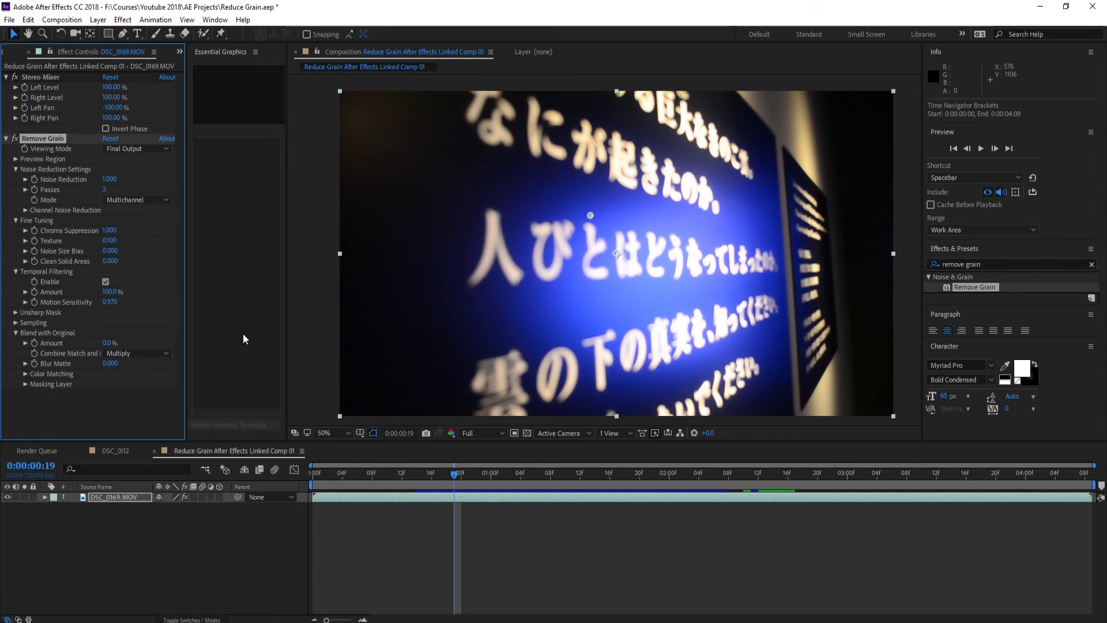
{"action": "left_click_drag", "start_coordinate": [610, 475], "coordinate": [627, 476]}
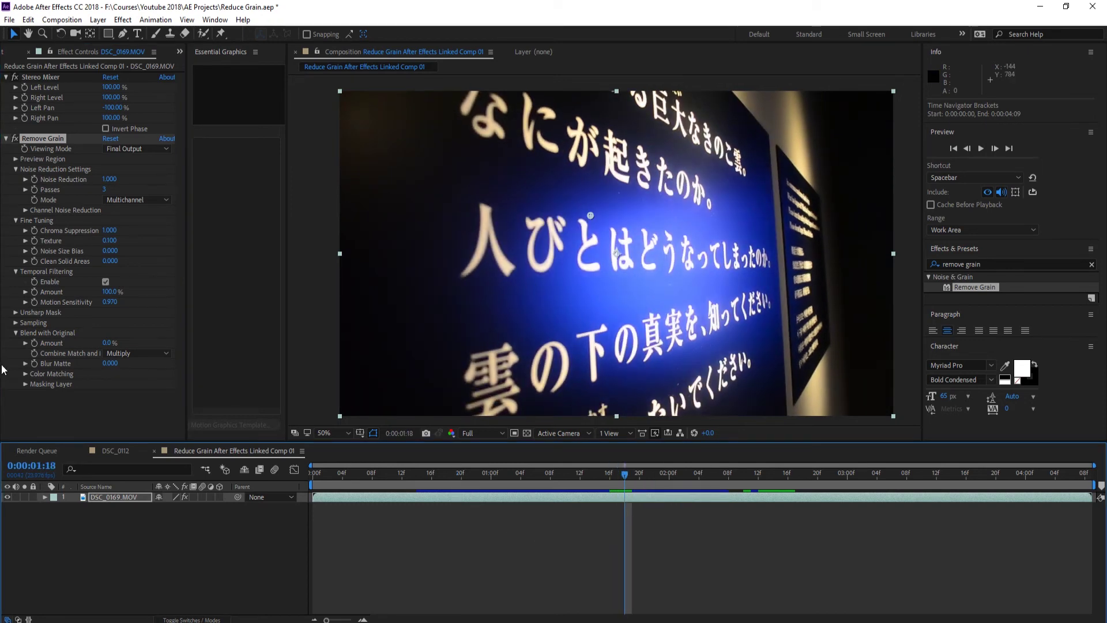
{"action": "left_click_drag", "start_coordinate": [108, 343], "coordinate": [137, 334]}
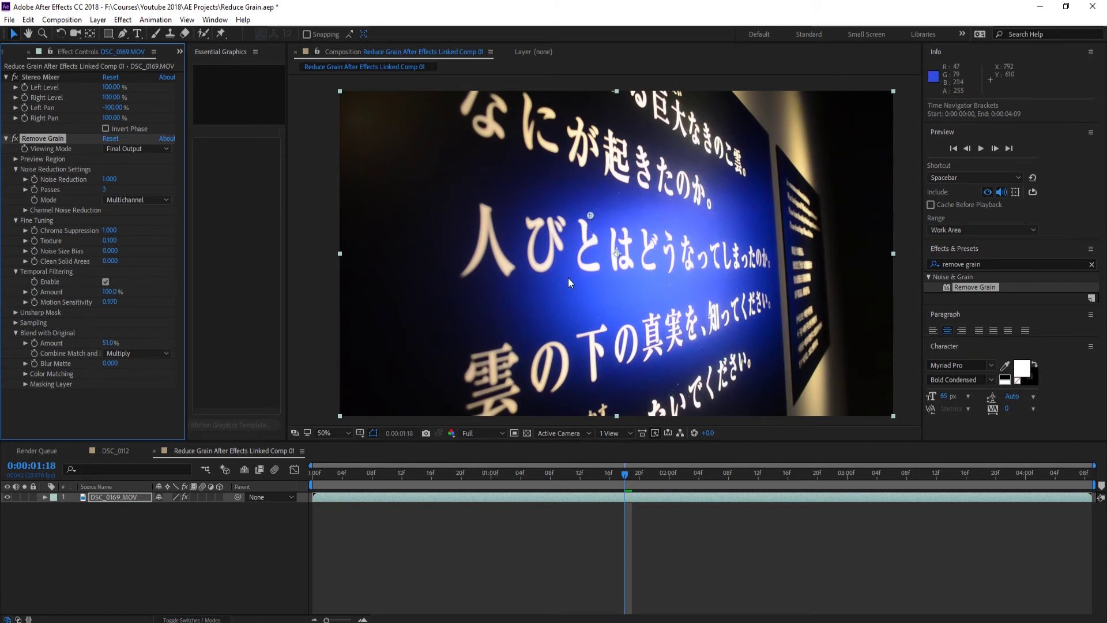
{"action": "left_click_drag", "start_coordinate": [111, 344], "coordinate": [406, 344]}
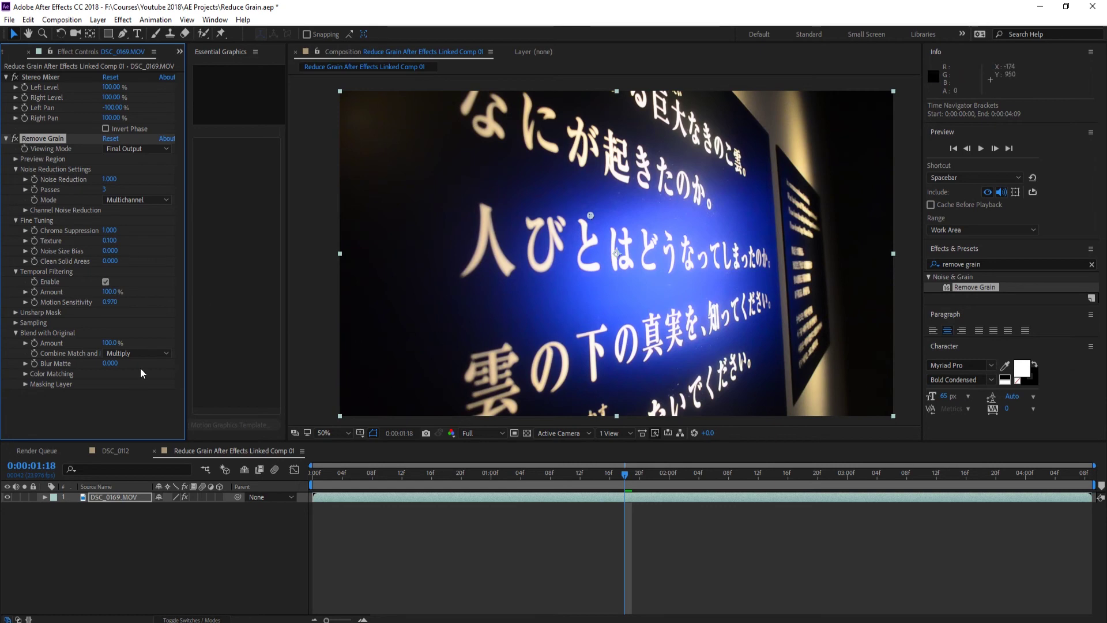
{"action": "left_click", "coordinate": [111, 343]}
{"action": "type", "text": "0"}
{"action": "key", "text": "Return"}
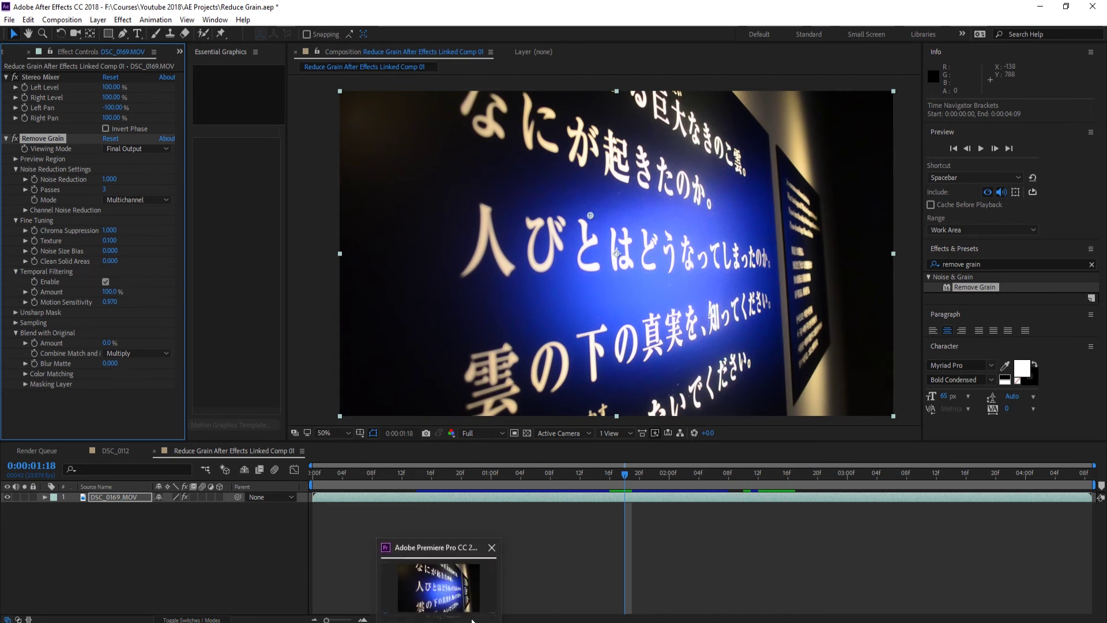
- Save the Reduce Grain project with Ctrl+S
{"action": "mouse_move", "coordinate": [465, 621]}
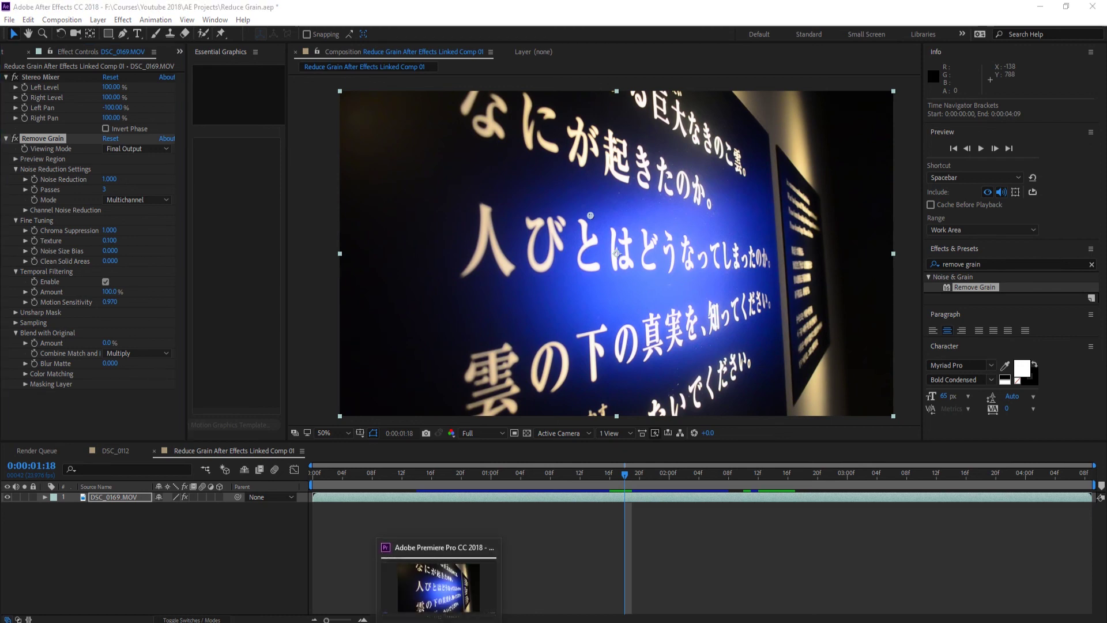
{"action": "right_click", "coordinate": [465, 620]}
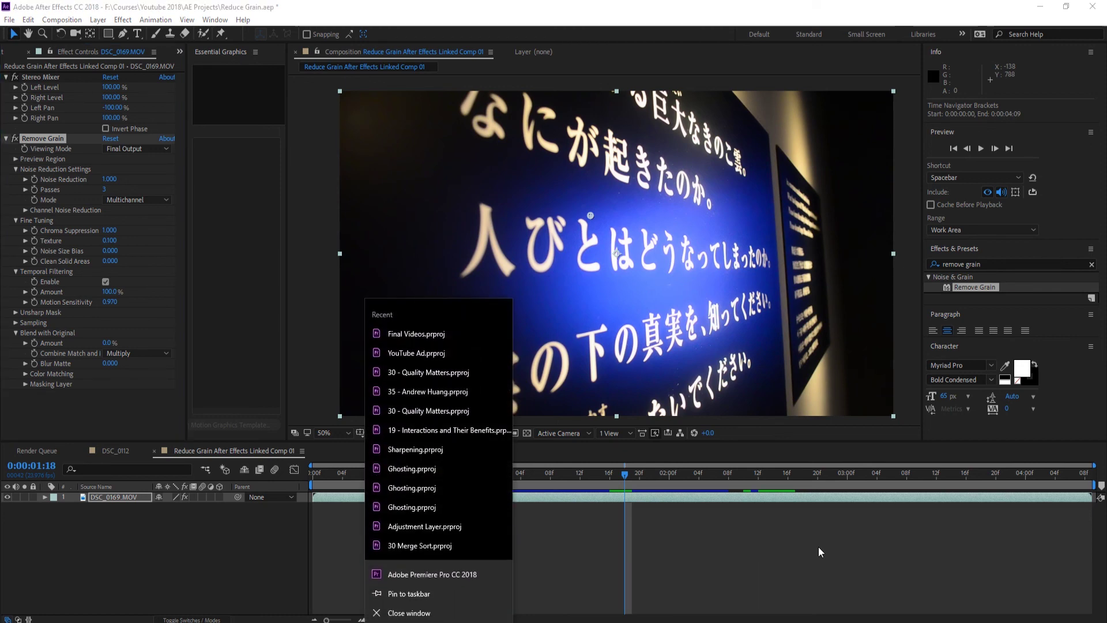
{"action": "left_click", "coordinate": [645, 586]}
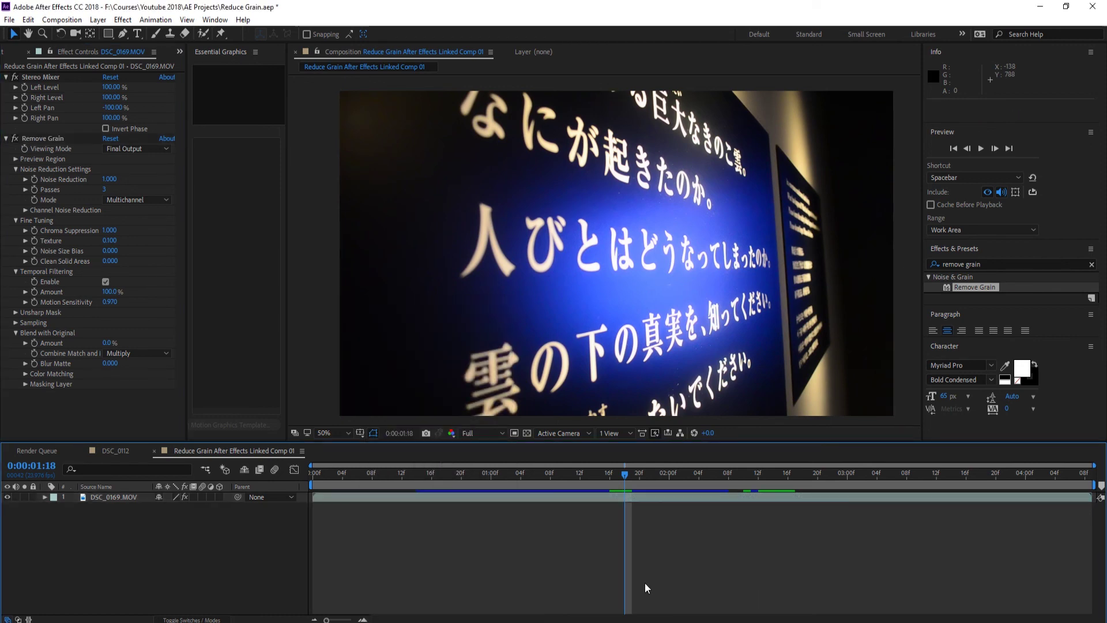
{"action": "key", "text": "ctrl+s"}
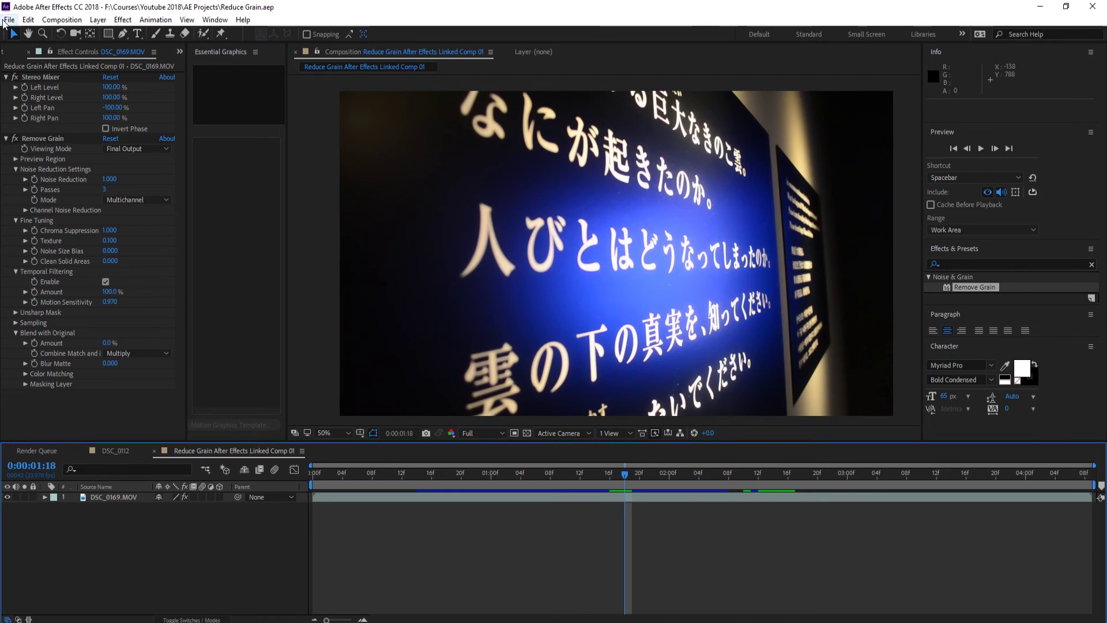
- Restore Premiere's full workspace and play the sequence from 00:00:01:22 to 00:00:03:18
{"action": "key", "text": "alt+Tab"}
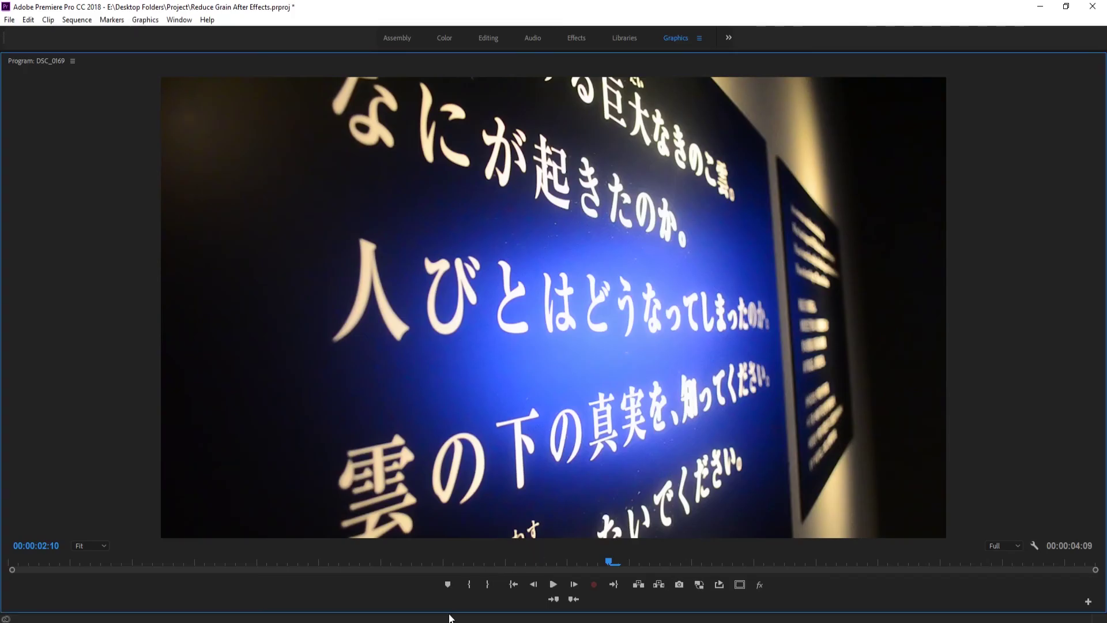
{"action": "key", "text": "grave"}
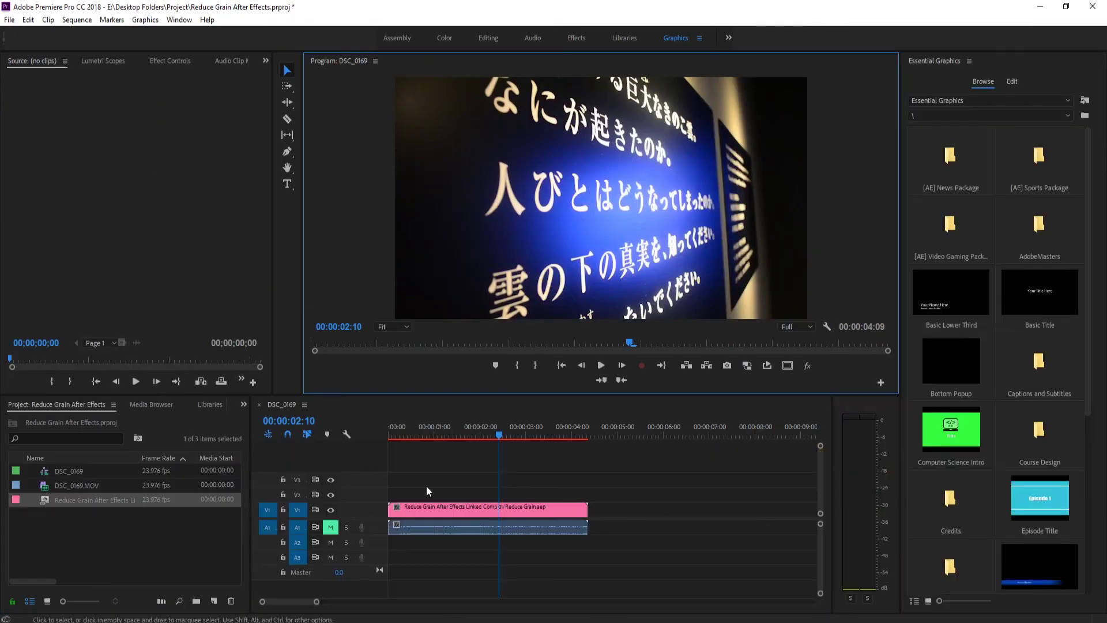
{"action": "left_click", "coordinate": [478, 435]}
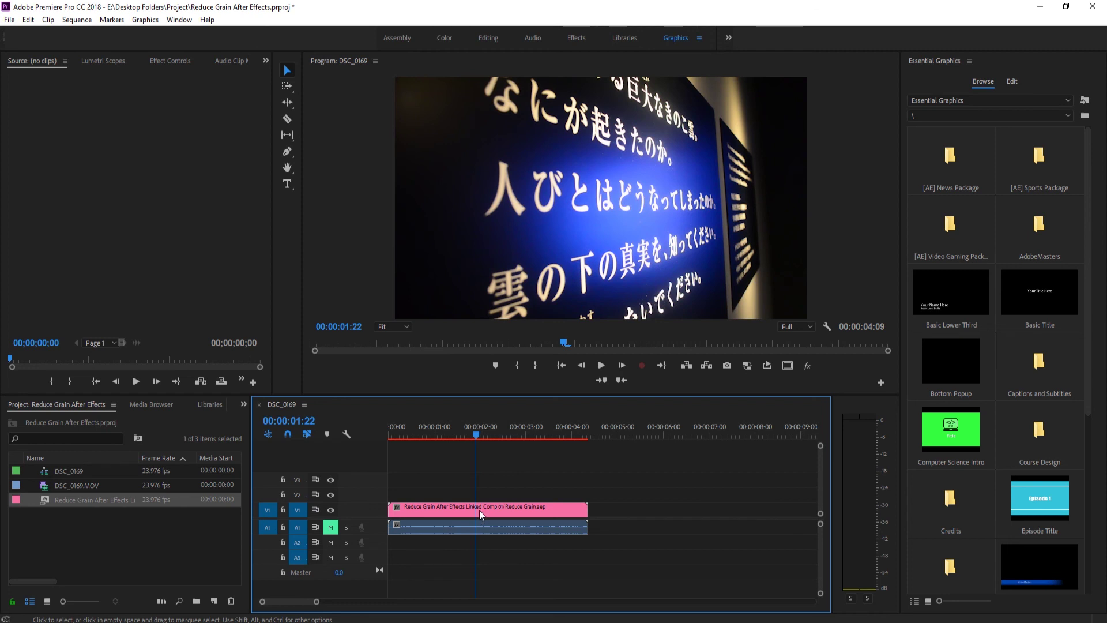
{"action": "key", "text": "space"}
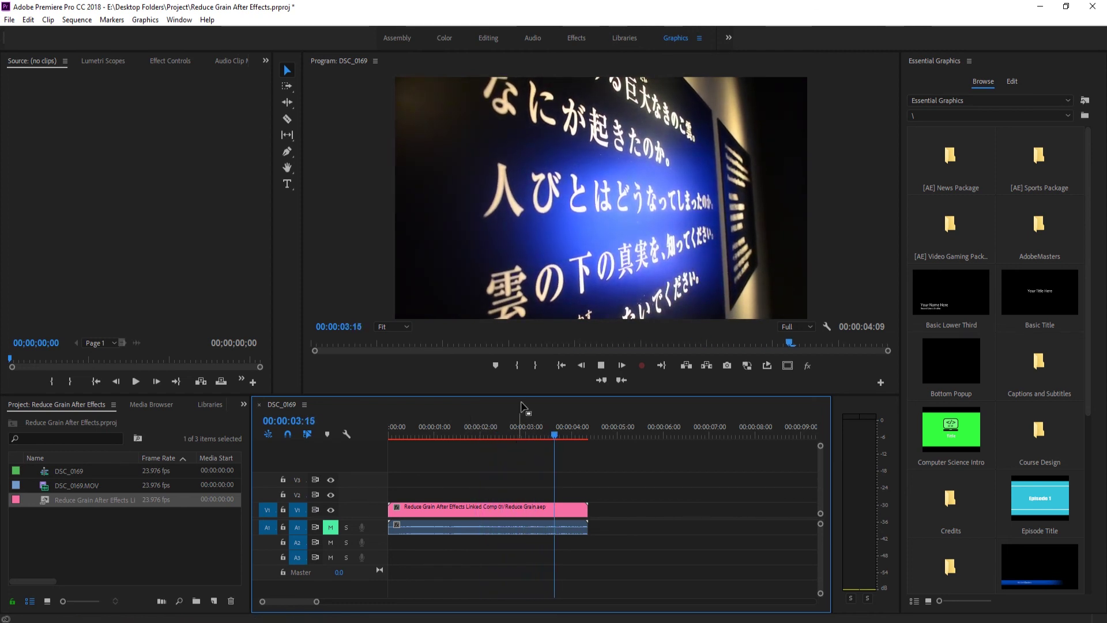
{"action": "key", "text": "space"}
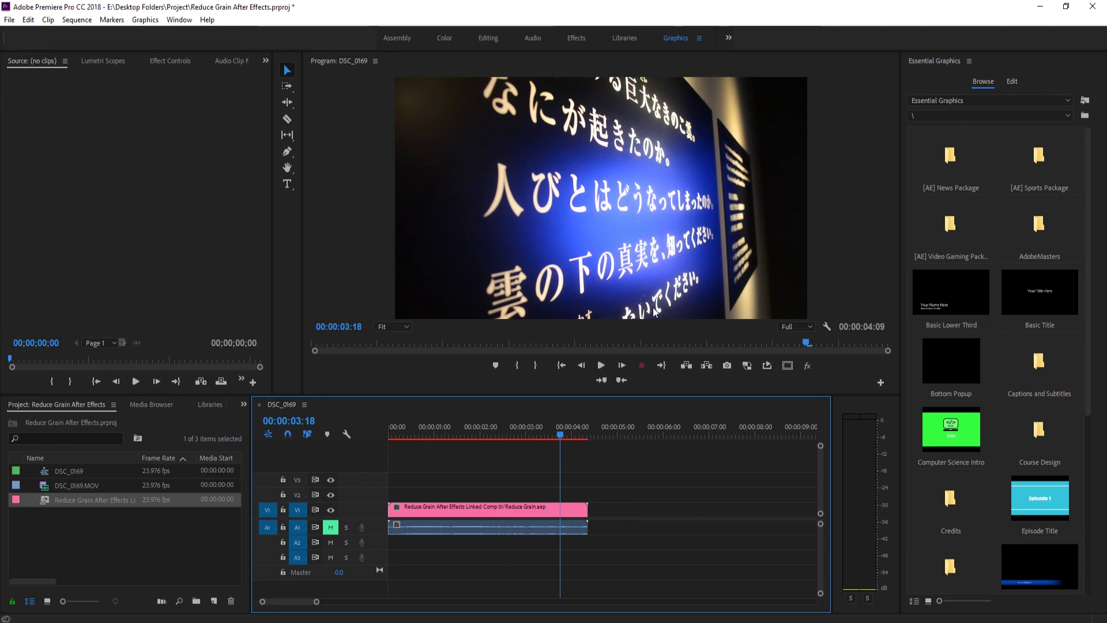